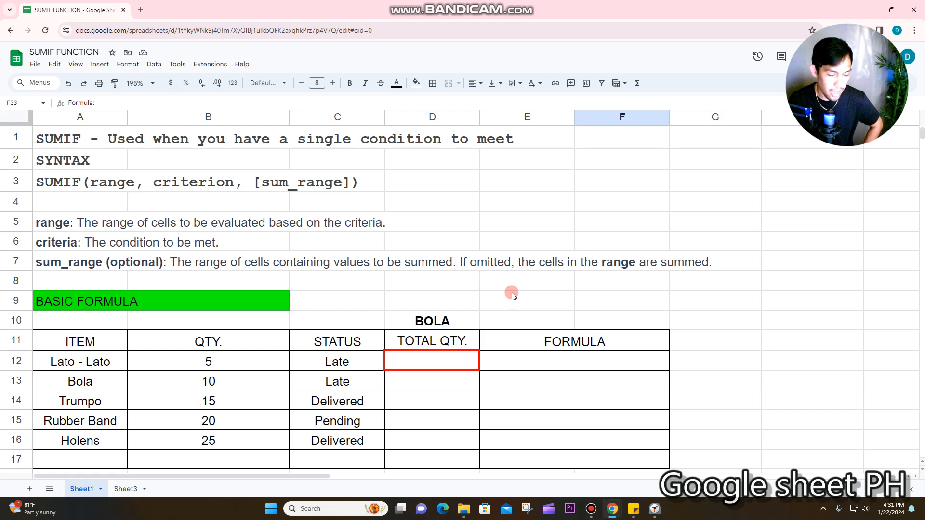
Enter a SUMIF formula in D12 with range A12:A17, criterion "Boal" and sum range B12:B17.
{"action": "scroll", "coordinate": [511, 293], "scroll_direction": "down", "scroll_amount": 1}
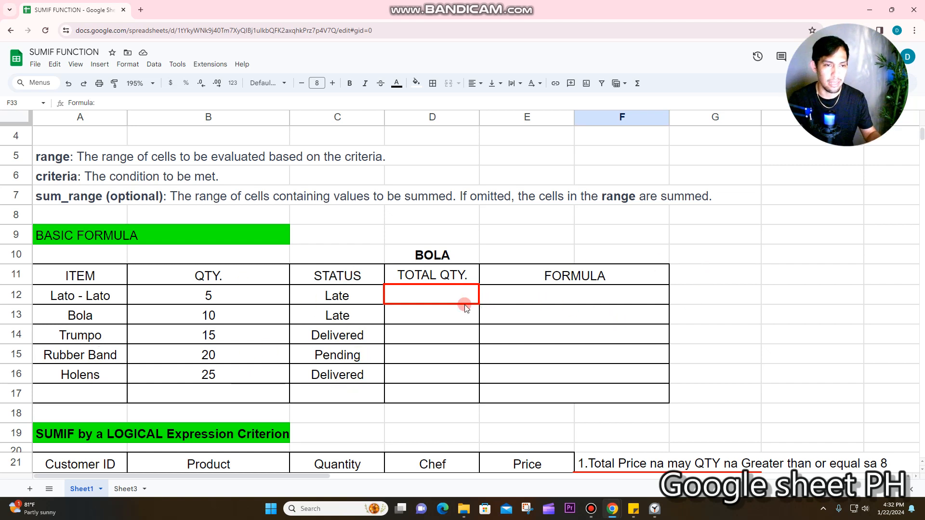
{"action": "left_click", "coordinate": [423, 295]}
{"action": "left_click", "coordinate": [448, 256]}
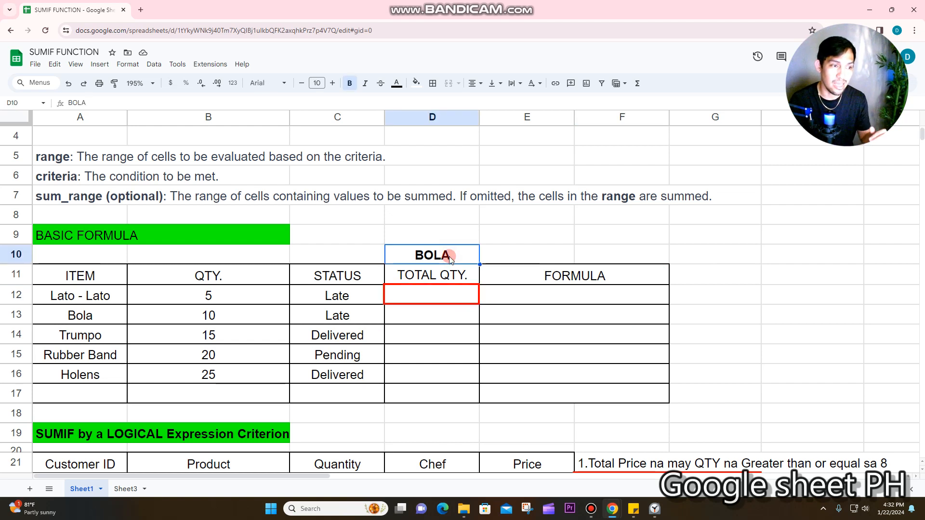
{"action": "left_click", "coordinate": [434, 298]}
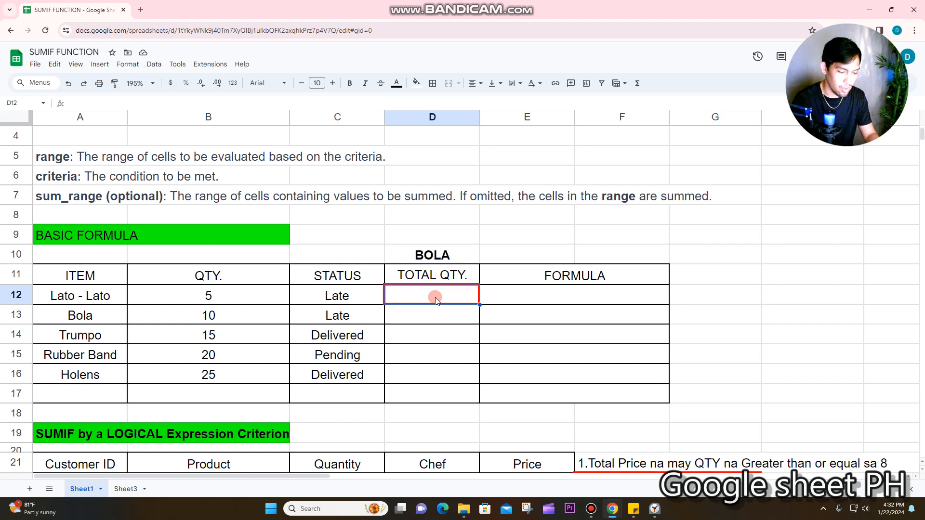
{"action": "type", "text": "=s"}
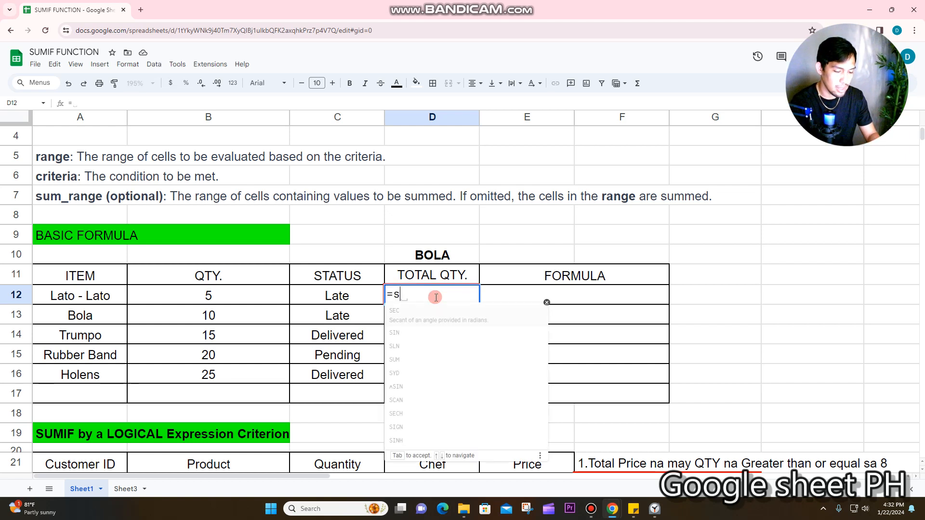
{"action": "type", "text": "umif("}
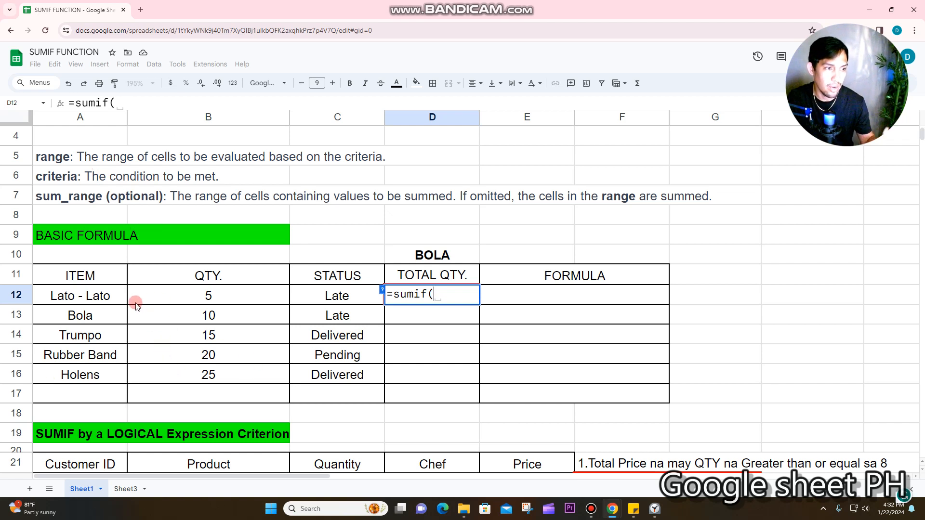
{"action": "left_click_drag", "start_coordinate": [108, 296], "coordinate": [106, 395]}
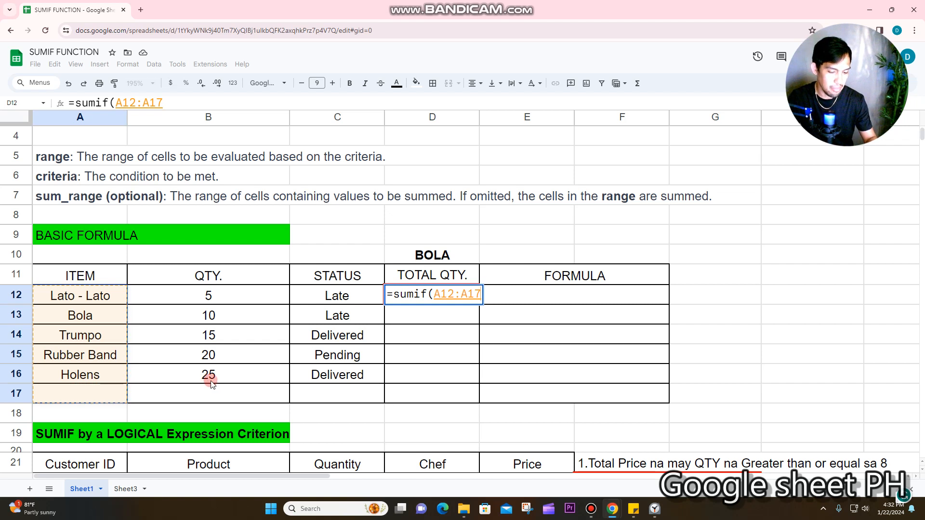
{"action": "type", "text": ",\""}
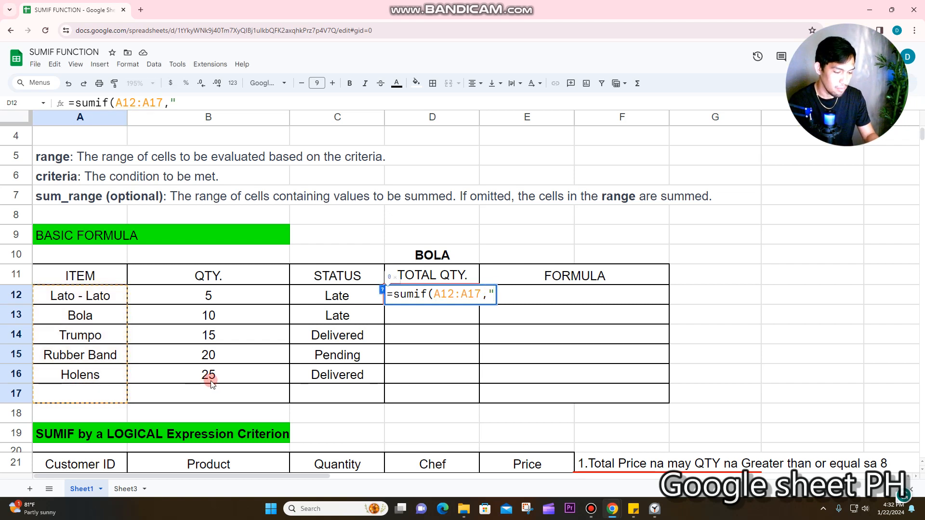
{"action": "type", "text": "Boal\","}
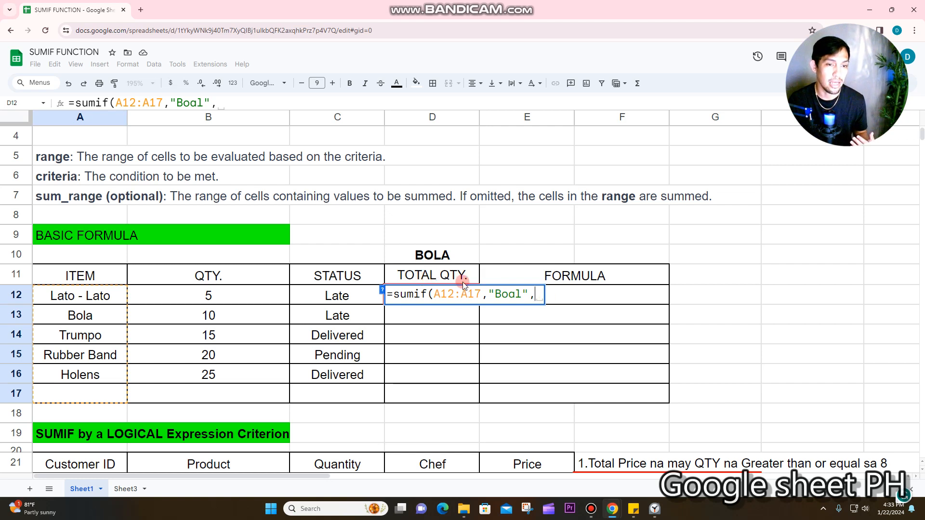
{"action": "left_click_drag", "start_coordinate": [233, 296], "coordinate": [224, 392]}
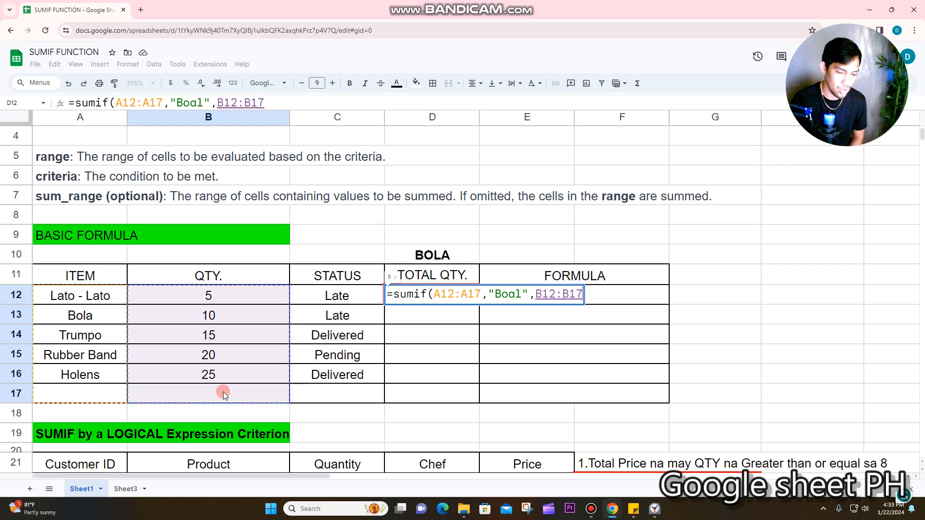
{"action": "type", "text": ")"}
{"action": "key", "text": "Return"}
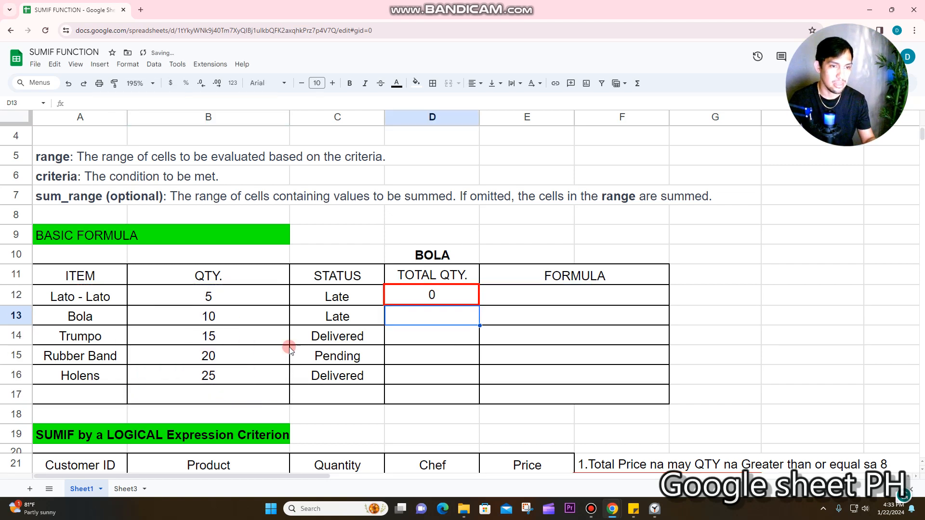
Correct the criterion in the D12 SUMIF formula to "Bola".
{"action": "left_click", "coordinate": [418, 304]}
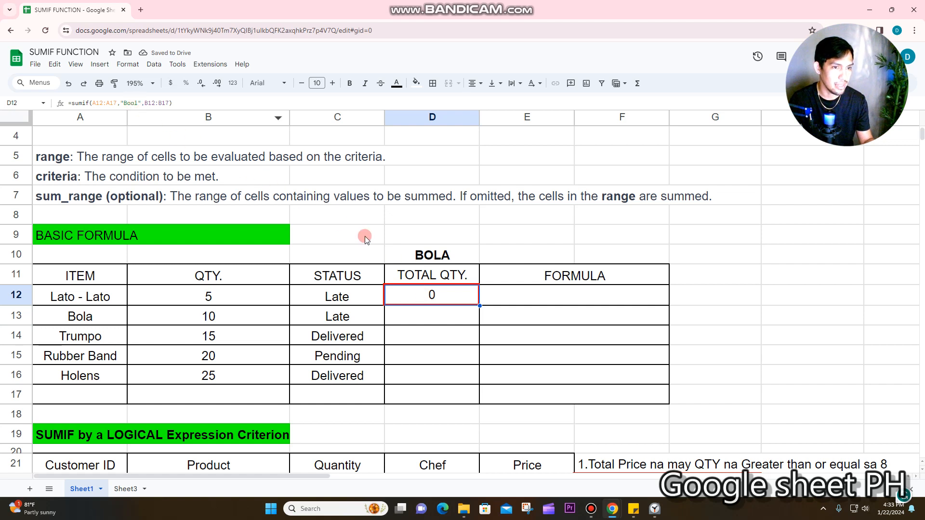
{"action": "double_click", "coordinate": [429, 296]}
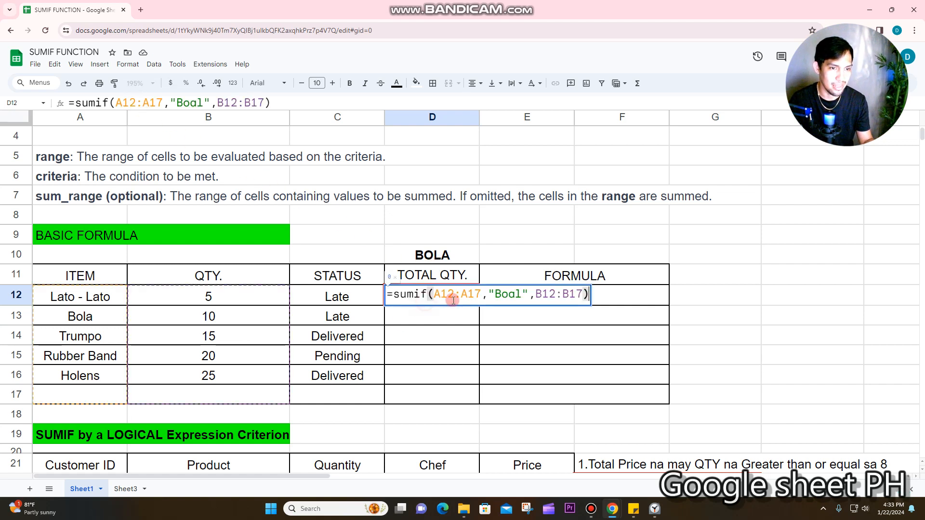
{"action": "left_click", "coordinate": [521, 290]}
{"action": "key", "text": "BackSpace"}
{"action": "key", "text": "BackSpace"}
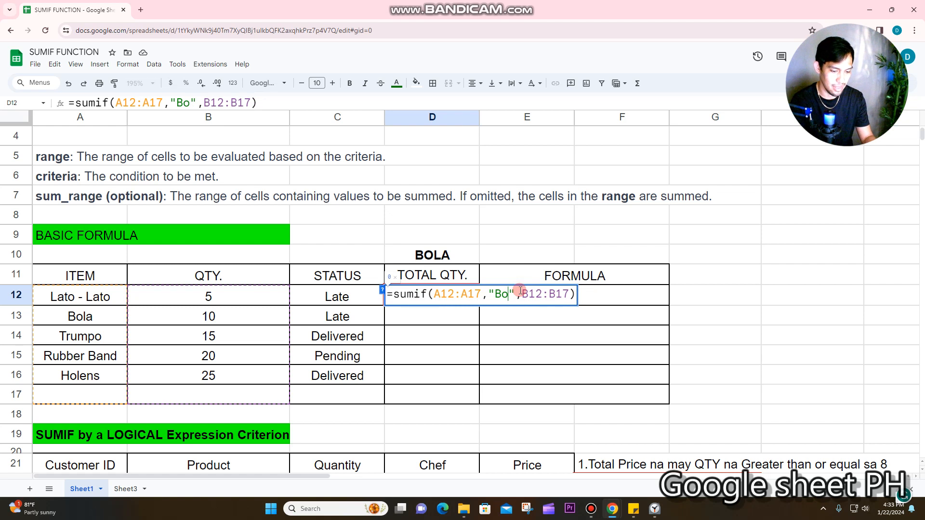
{"action": "type", "text": "la"}
{"action": "key", "text": "Return"}
Copy the D12 formula into the FORMULA cell E12 as plain text with a leading apostrophe, and widen column F slightly.
{"action": "left_click", "coordinate": [458, 295]}
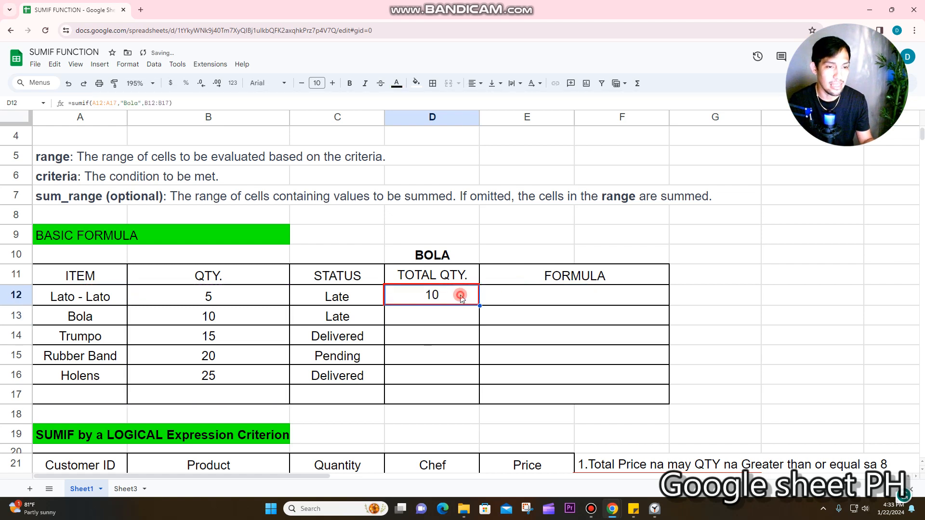
{"action": "triple_click", "coordinate": [195, 103]}
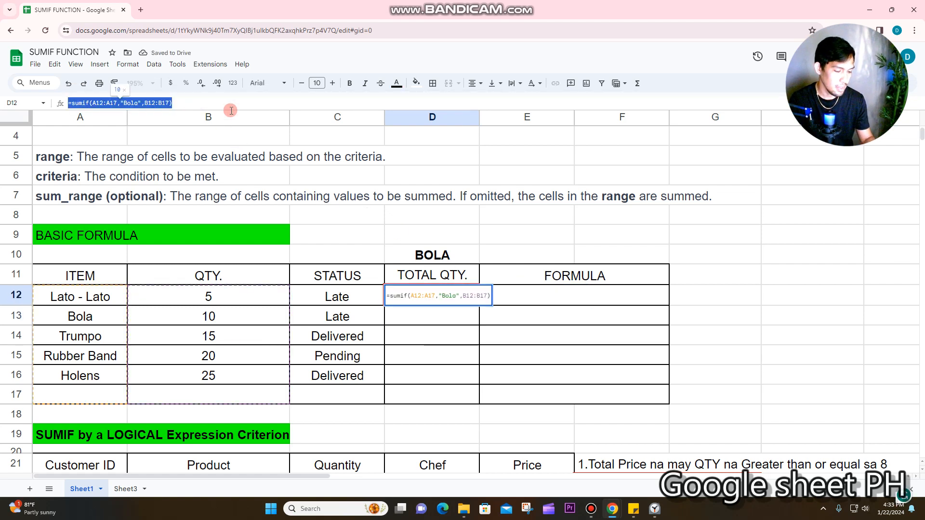
{"action": "left_click", "coordinate": [552, 302]}
{"action": "type", "text": "'"}
{"action": "type", "text": "=sumif(A12:A17,\"Bola\",B12:B17)"}
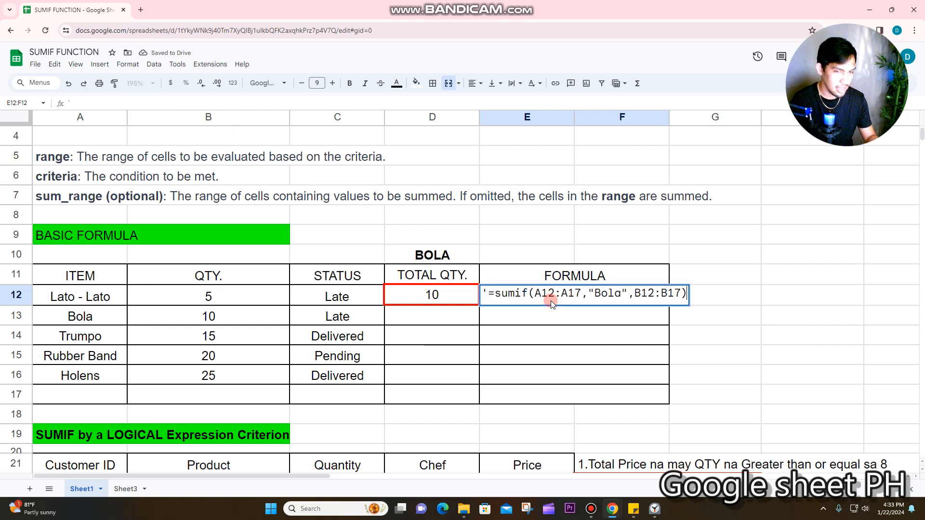
{"action": "key", "text": "Return"}
{"action": "left_click", "coordinate": [550, 300]}
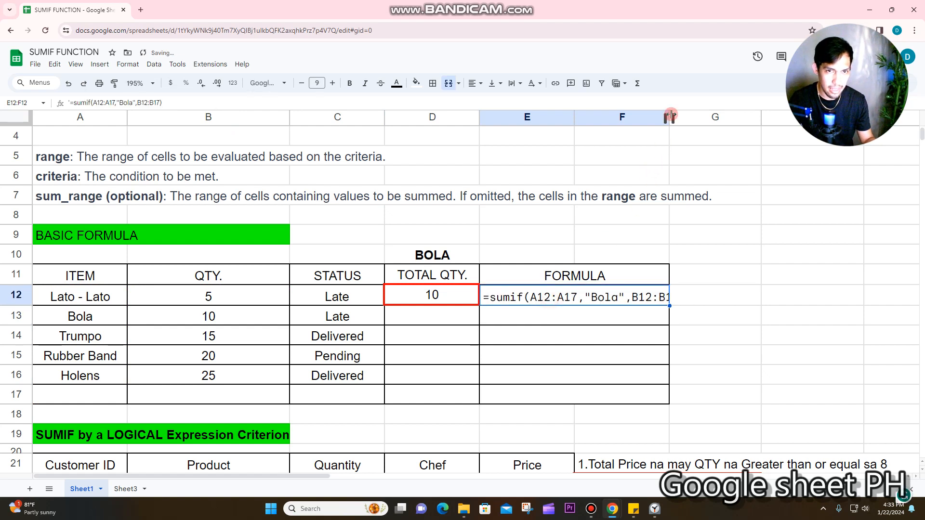
{"action": "left_click_drag", "start_coordinate": [669, 117], "coordinate": [678, 117]}
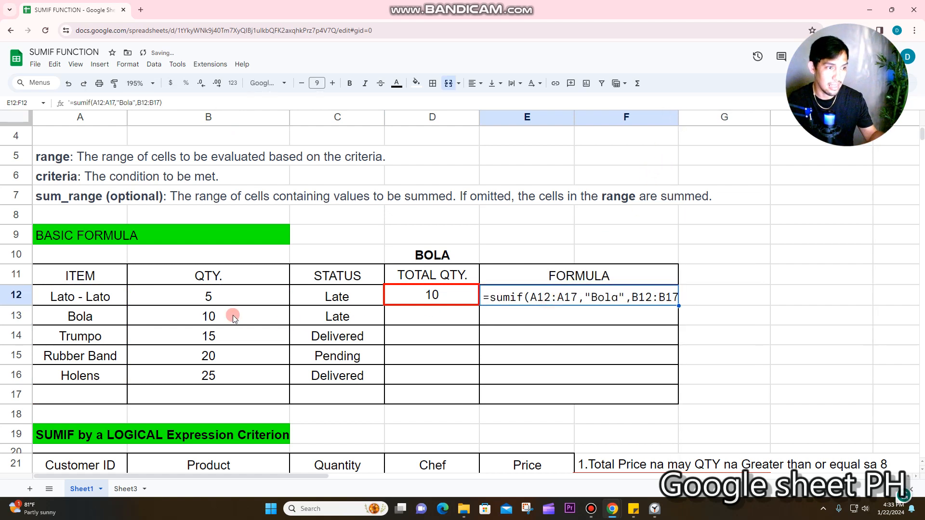
Fill the Bola item and quantity cells A13:B13 with yellow.
{"action": "left_click", "coordinate": [82, 315]}
{"action": "left_click", "coordinate": [184, 318], "text": "shift"}
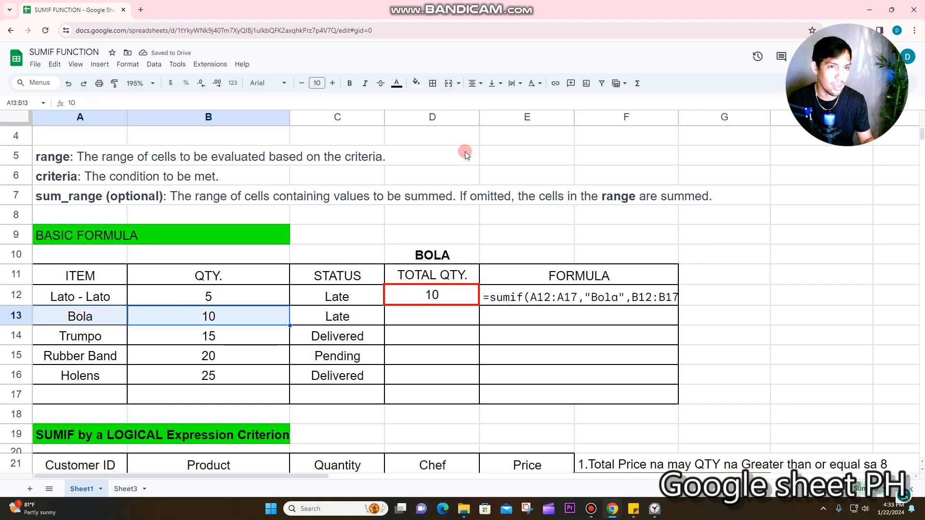
{"action": "left_click", "coordinate": [416, 83]}
{"action": "left_click", "coordinate": [452, 128]}
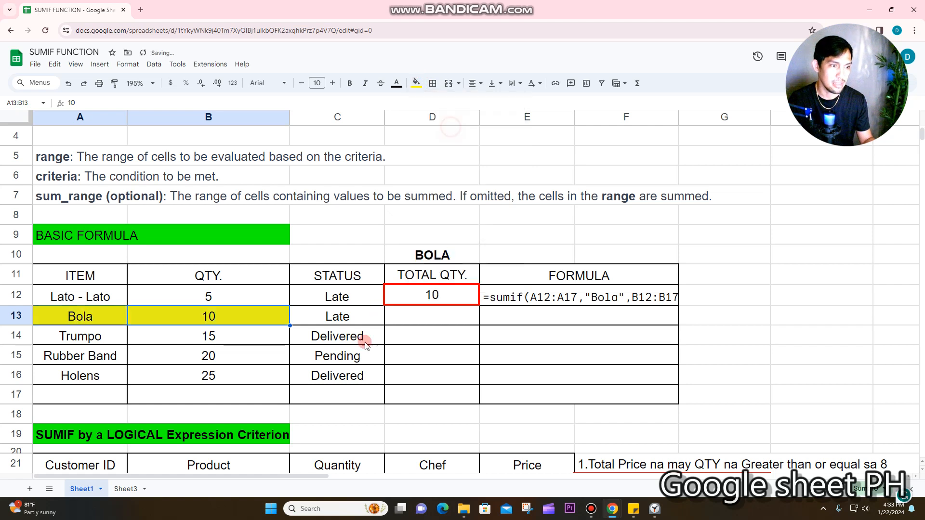
{"action": "left_click", "coordinate": [362, 378]}
Add another item in row 17 of the basic table, named Bola with a quantity of 10.
{"action": "left_click", "coordinate": [92, 395]}
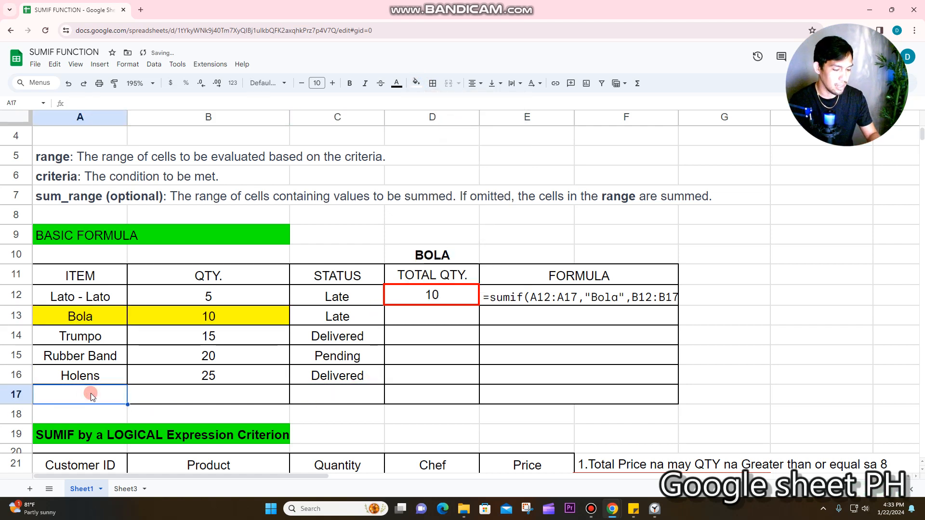
{"action": "type", "text": "Bola"}
{"action": "key", "text": "Tab"}
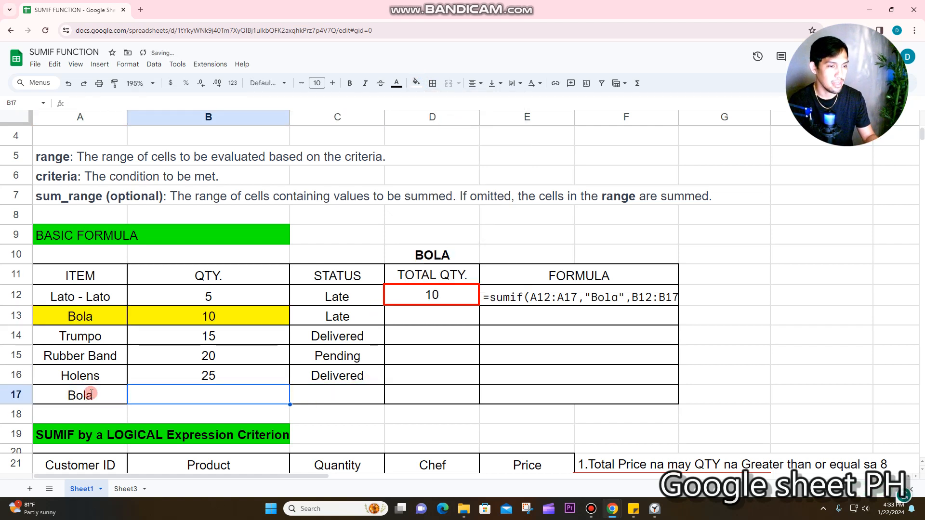
{"action": "type", "text": "10"}
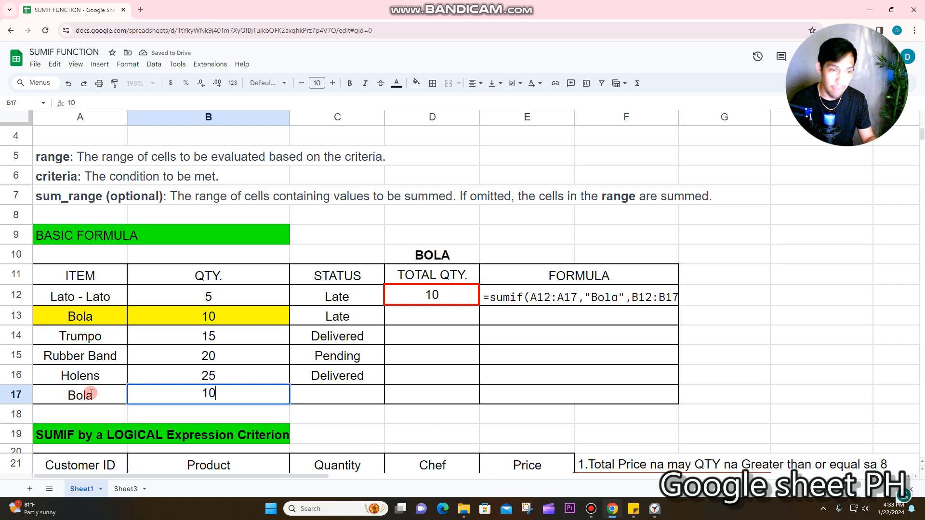
{"action": "key", "text": "Return"}
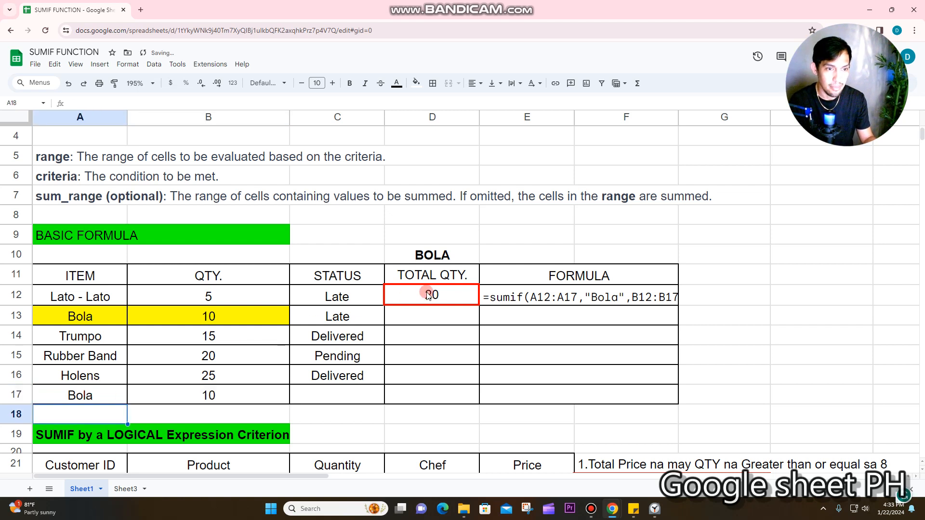
Fill the item and quantity cells A17:B17 with yellow.
{"action": "left_click_drag", "start_coordinate": [92, 396], "coordinate": [186, 397]}
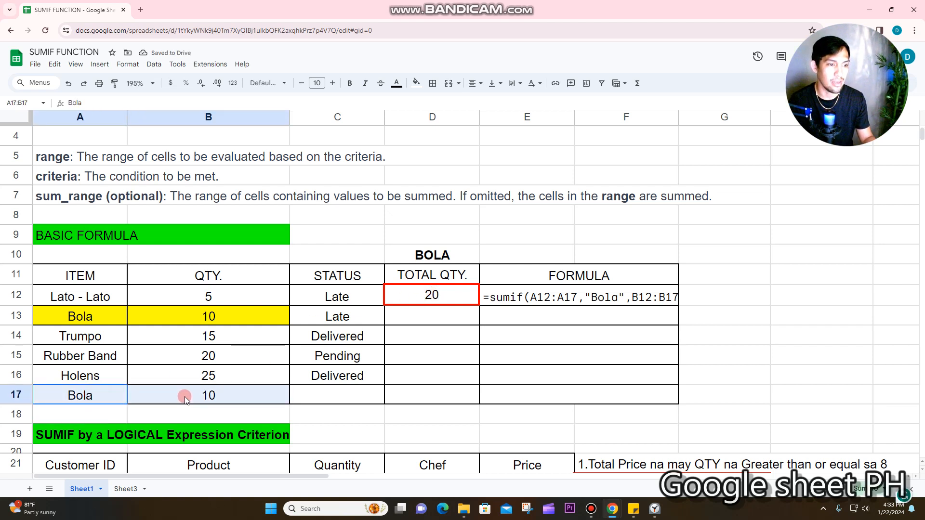
{"action": "left_click", "coordinate": [417, 93]}
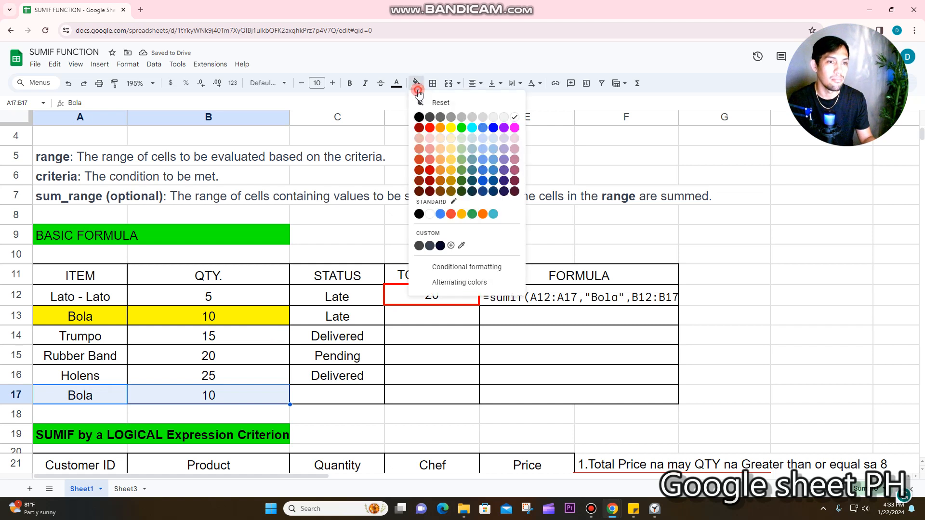
{"action": "left_click", "coordinate": [452, 124]}
{"action": "left_click", "coordinate": [458, 350]}
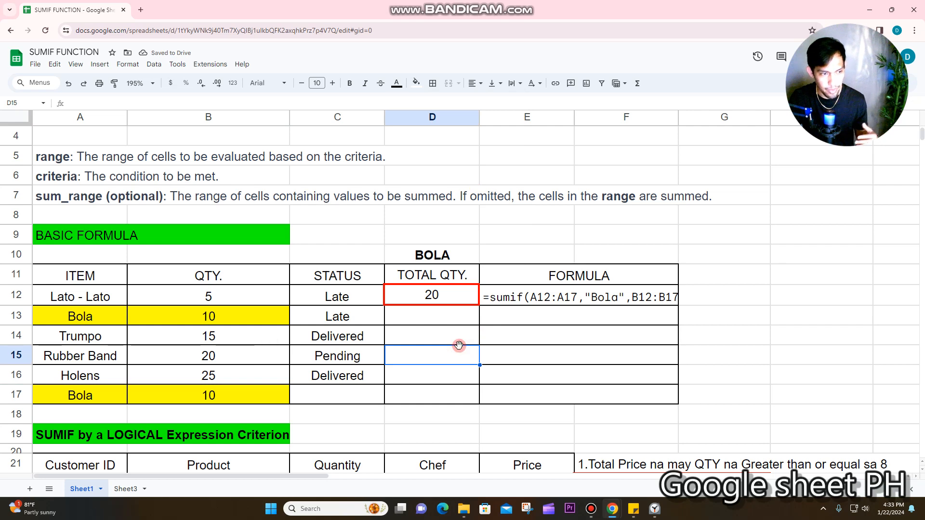
Add a period after "QTY" in the first question of the logical expression section, cell F21.
{"action": "scroll", "coordinate": [458, 348], "scroll_direction": "down", "scroll_amount": 3}
{"action": "scroll", "coordinate": [459, 346], "scroll_direction": "down", "scroll_amount": 3}
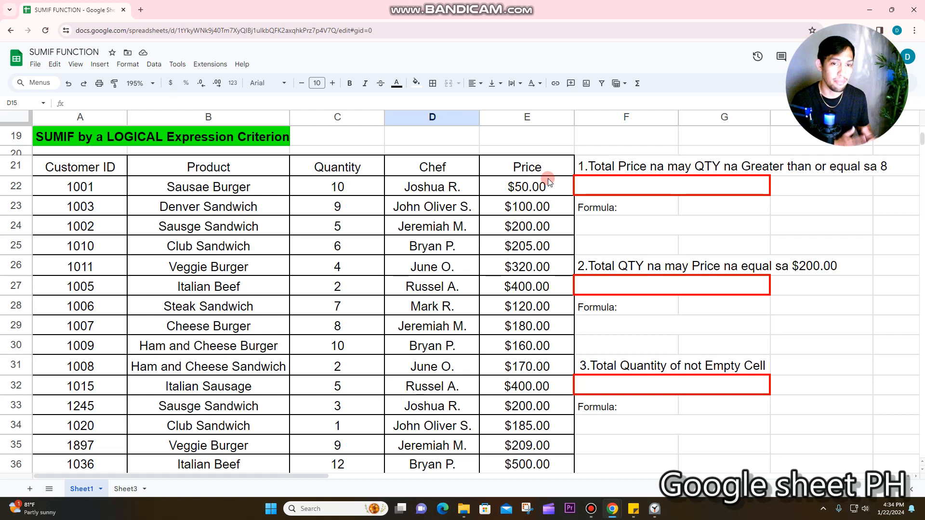
{"action": "left_click", "coordinate": [608, 164]}
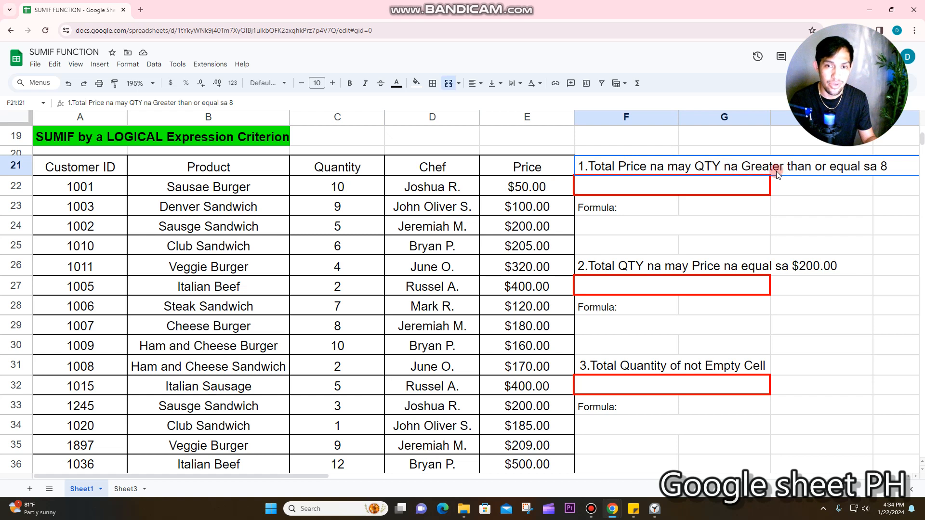
{"action": "double_click", "coordinate": [719, 165]}
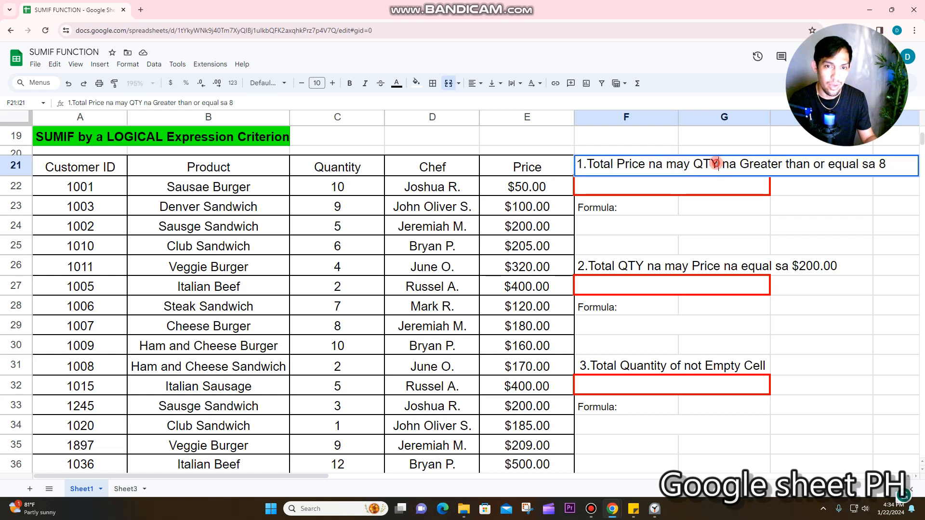
{"action": "type", "text": "."}
Enter =sumif(C22:C36,">=8",E22:E36) in the first question's answer cell F22 and format it as currency.
{"action": "left_click", "coordinate": [647, 189]}
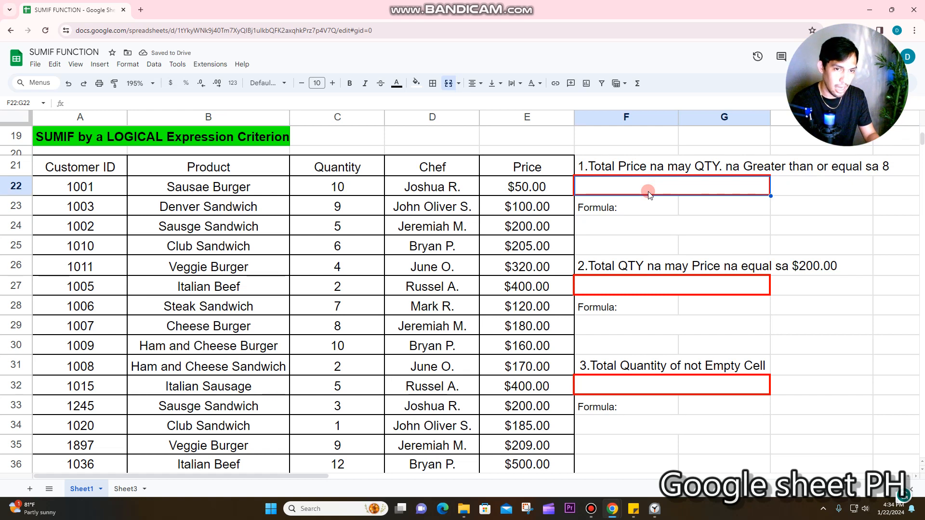
{"action": "type", "text": "=sumif("}
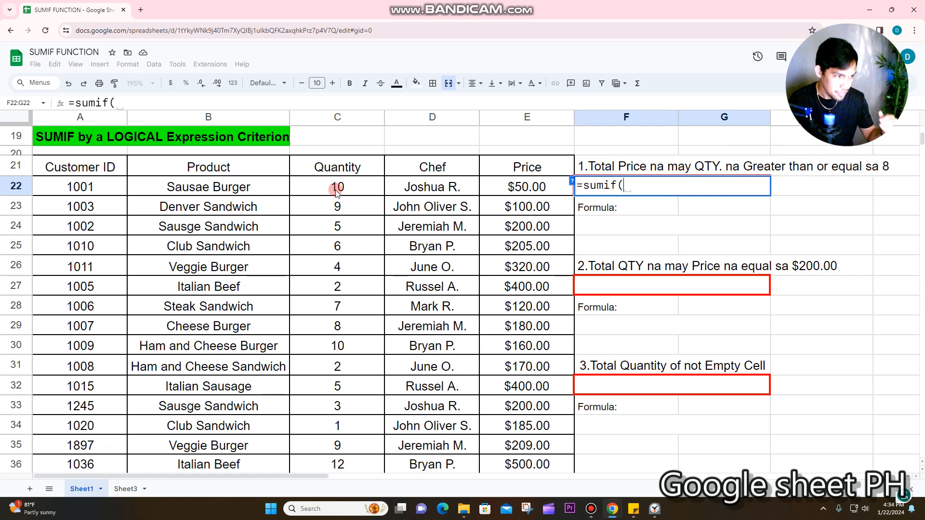
{"action": "left_click_drag", "start_coordinate": [336, 190], "coordinate": [325, 465]}
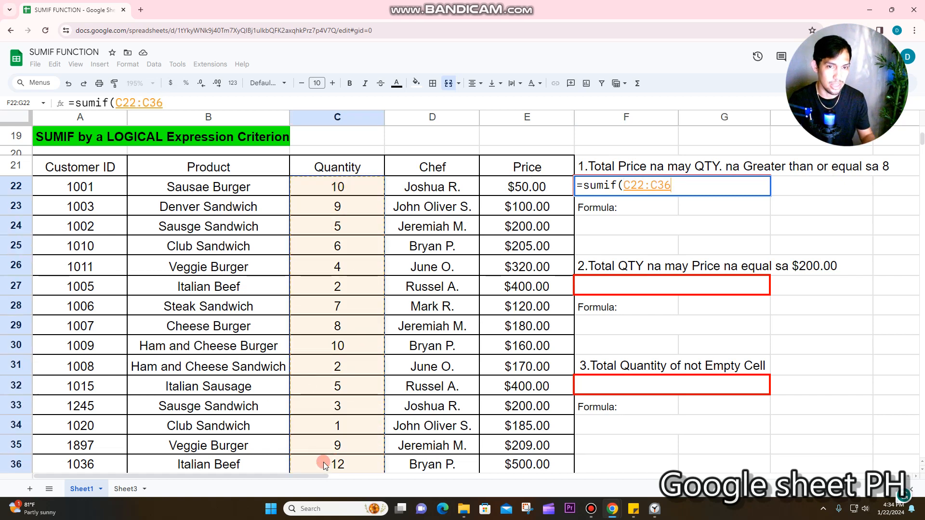
{"action": "type", "text": ",\""}
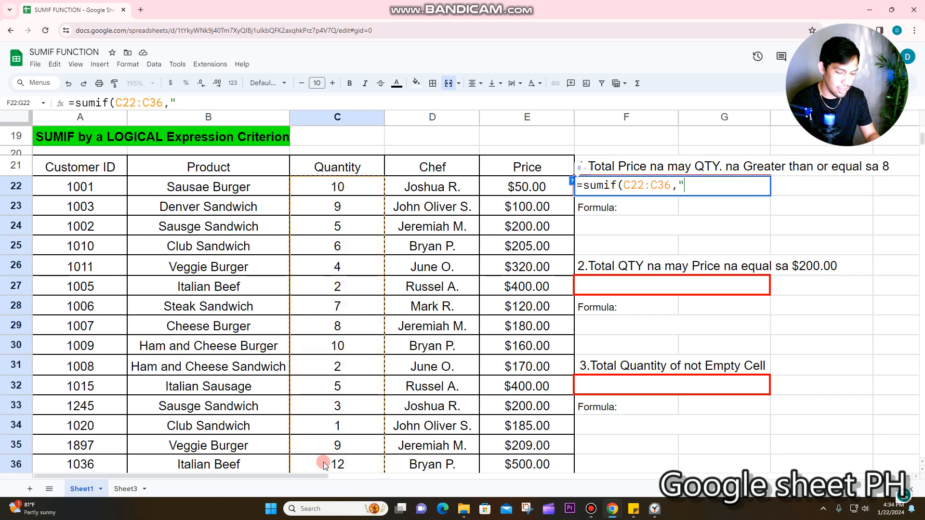
{"action": "type", "text": ">"}
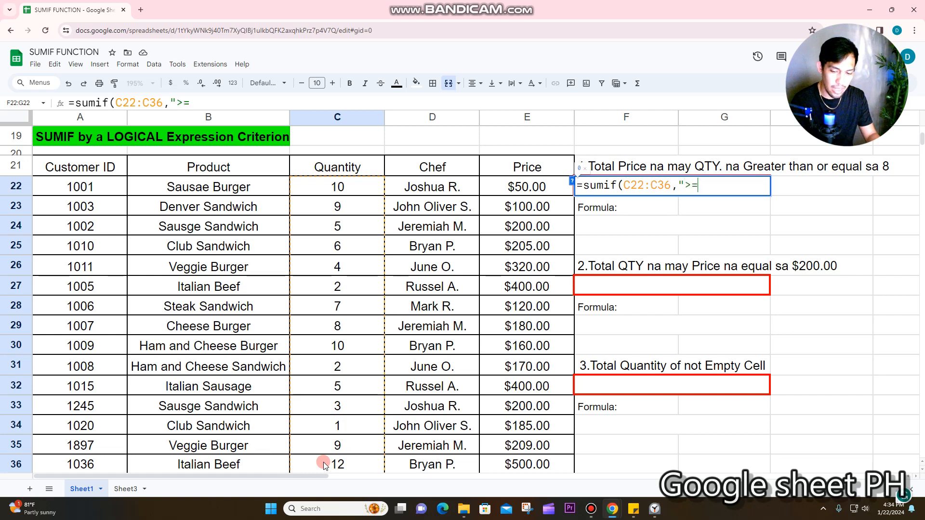
{"action": "type", "text": "=8,"}
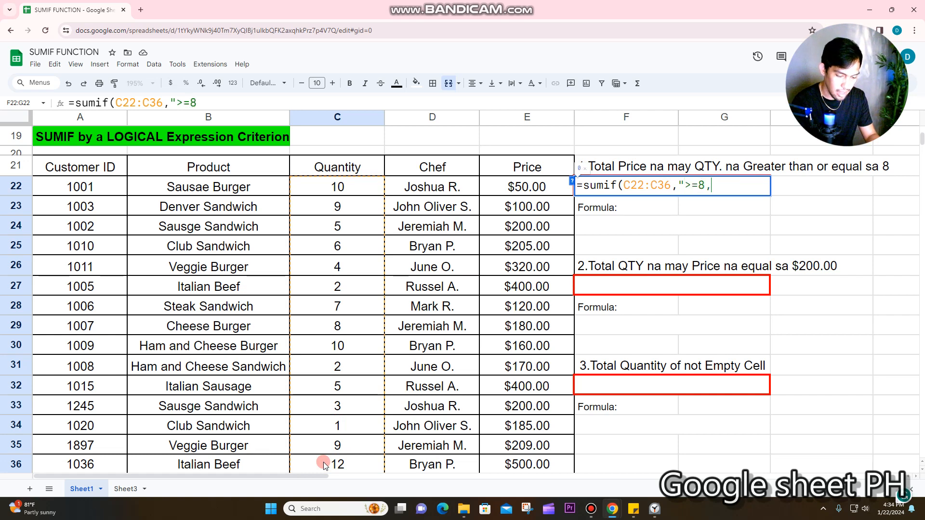
{"action": "key", "text": "BackSpace"}
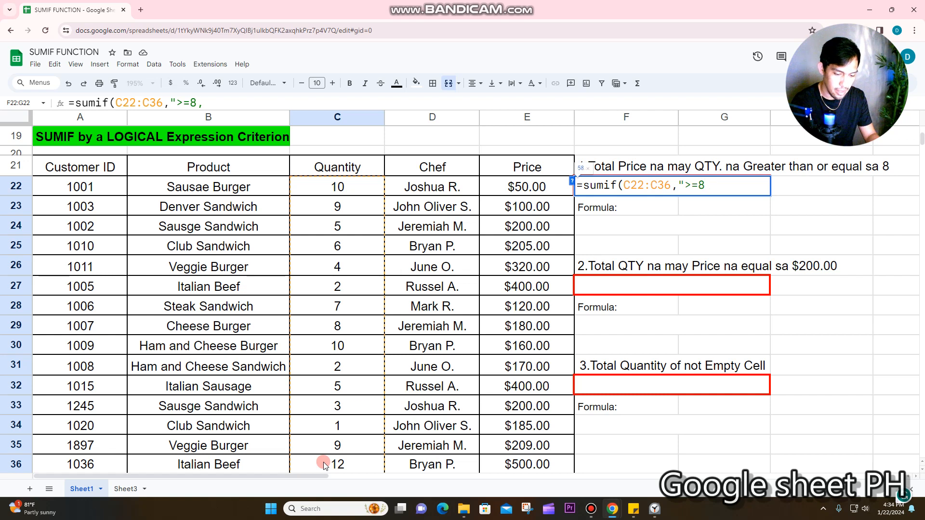
{"action": "type", "text": ","}
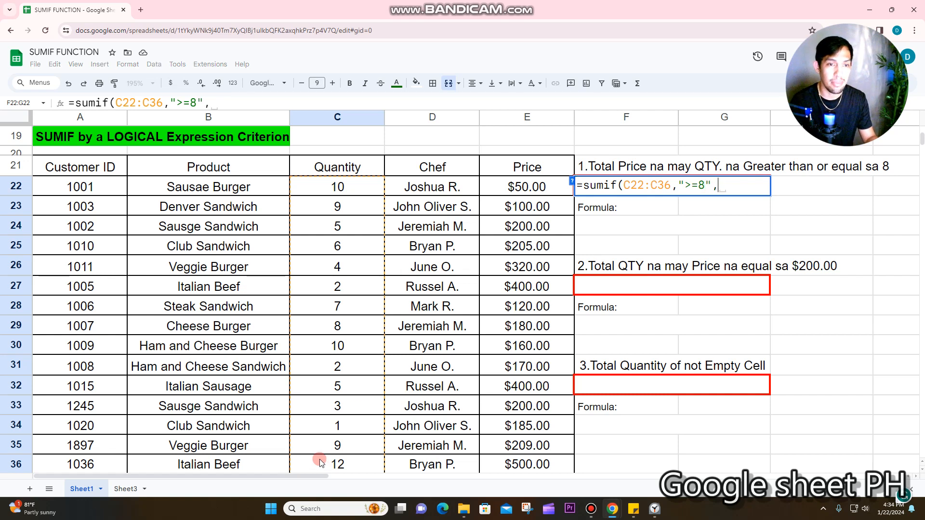
{"action": "mouse_move", "coordinate": [526, 190]}
{"action": "left_mouse_down"}
{"action": "mouse_move", "coordinate": [515, 462]}
{"action": "mouse_move", "coordinate": [510, 457]}
{"action": "left_mouse_up"}
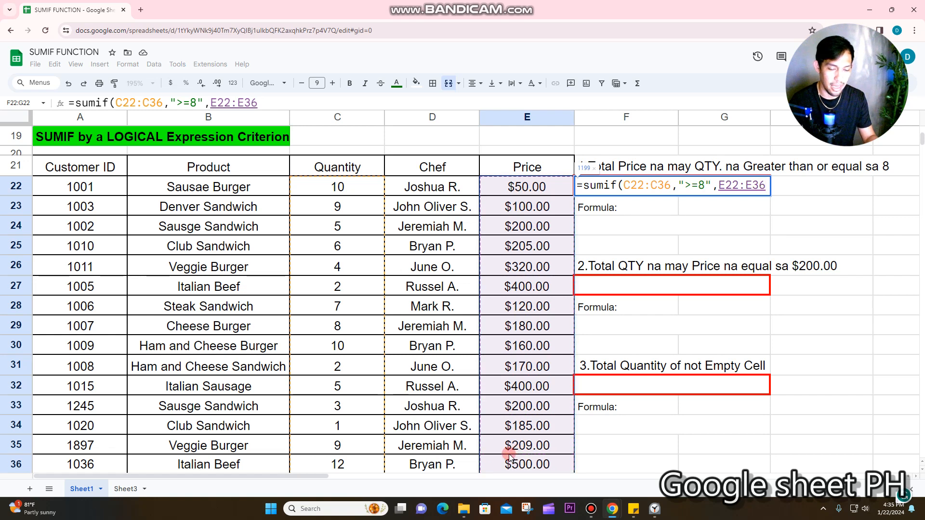
{"action": "type", "text": ")"}
{"action": "key", "text": "Return"}
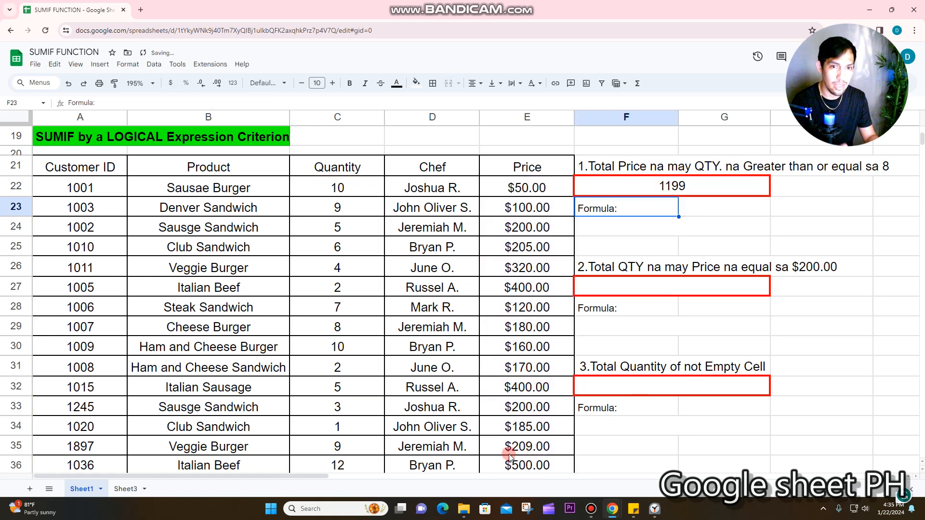
{"action": "left_click", "coordinate": [662, 190]}
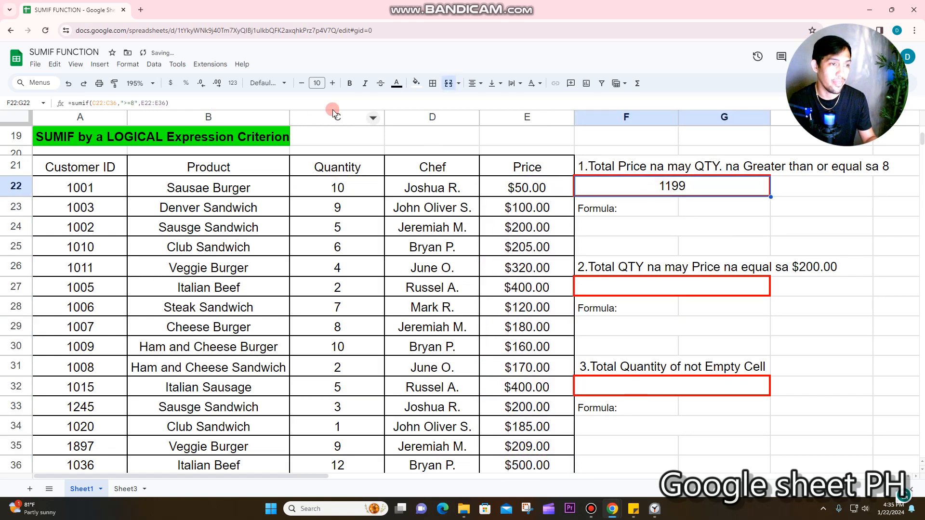
{"action": "left_click", "coordinate": [171, 85]}
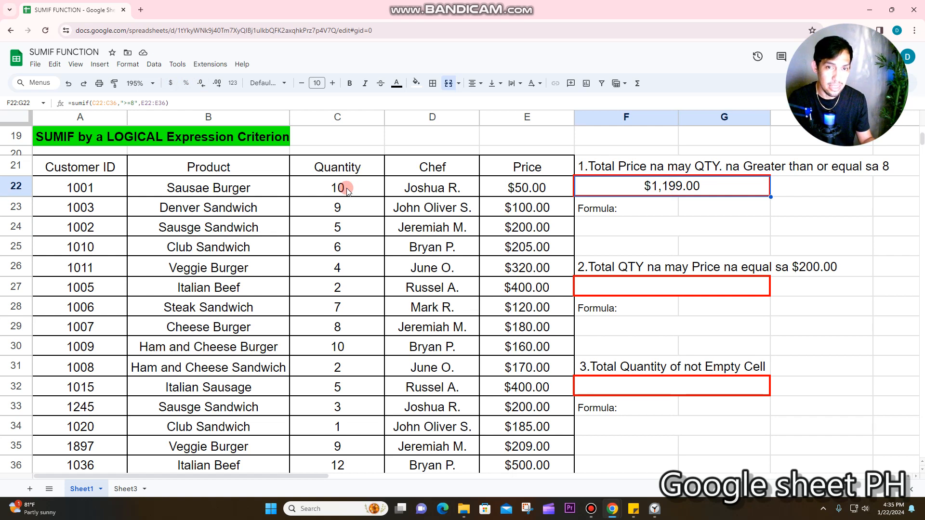
Fill the quantities of 8 or more, cells C22:C23, C29:C30 and C35:C36, with yellow.
{"action": "left_click_drag", "start_coordinate": [347, 190], "coordinate": [344, 204]}
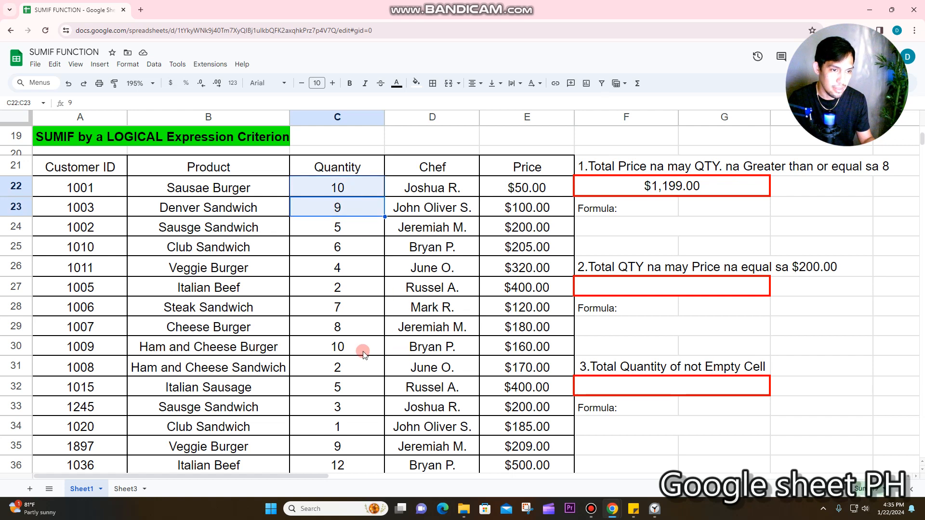
{"action": "left_click", "coordinate": [357, 328], "text": "ctrl"}
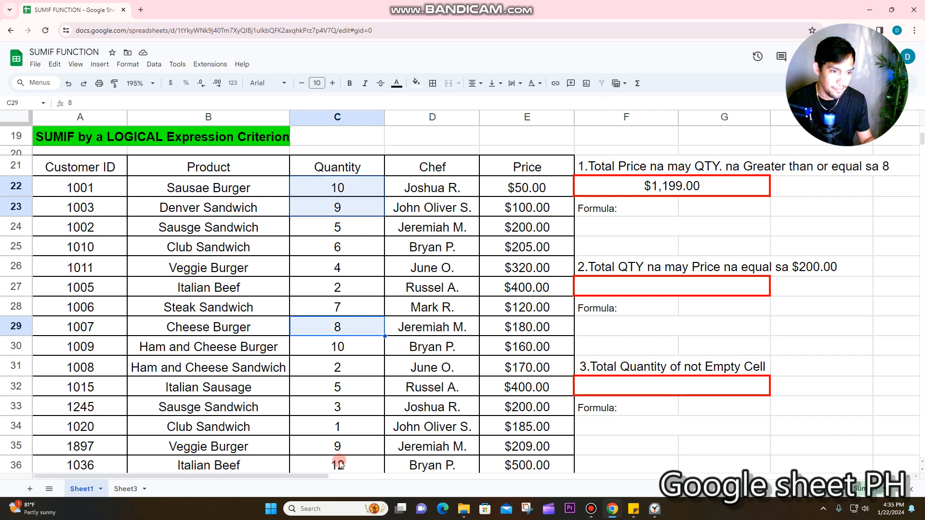
{"action": "left_click_drag", "start_coordinate": [340, 464], "coordinate": [338, 443]}
{"action": "left_click", "coordinate": [357, 350], "text": "ctrl"}
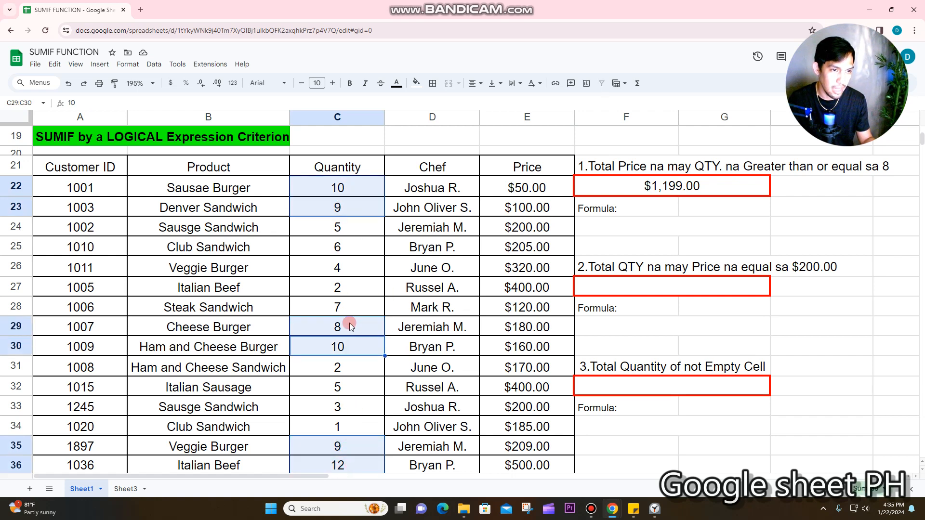
{"action": "left_click", "coordinate": [415, 83]}
{"action": "left_click", "coordinate": [453, 128]}
Fill the matching prices in E22:E23, E29:E30 and E35:E36 with yellow and check their sum against cell F22.
{"action": "left_click_drag", "start_coordinate": [512, 192], "coordinate": [512, 209]}
{"action": "left_click_drag", "start_coordinate": [512, 331], "coordinate": [514, 346]}
{"action": "left_click_drag", "start_coordinate": [510, 445], "coordinate": [516, 463]}
{"action": "left_click", "coordinate": [423, 88]}
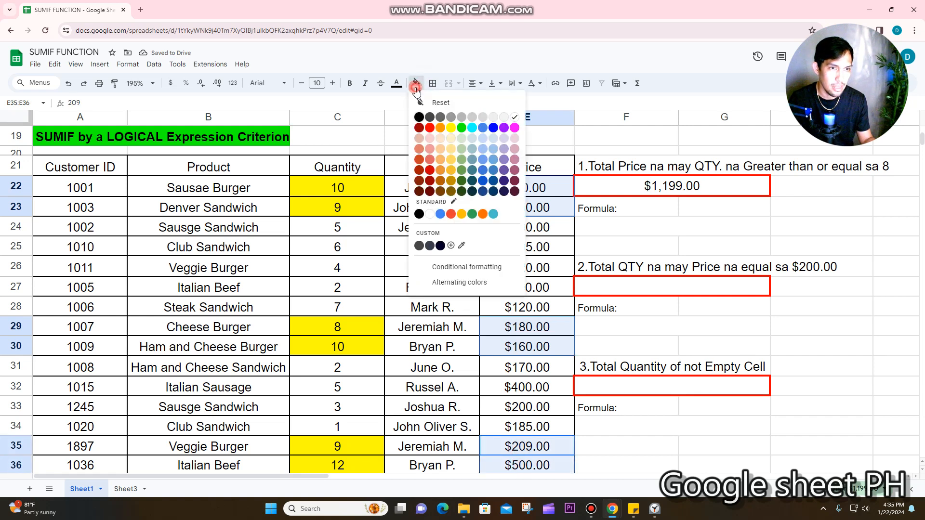
{"action": "left_click", "coordinate": [452, 130]}
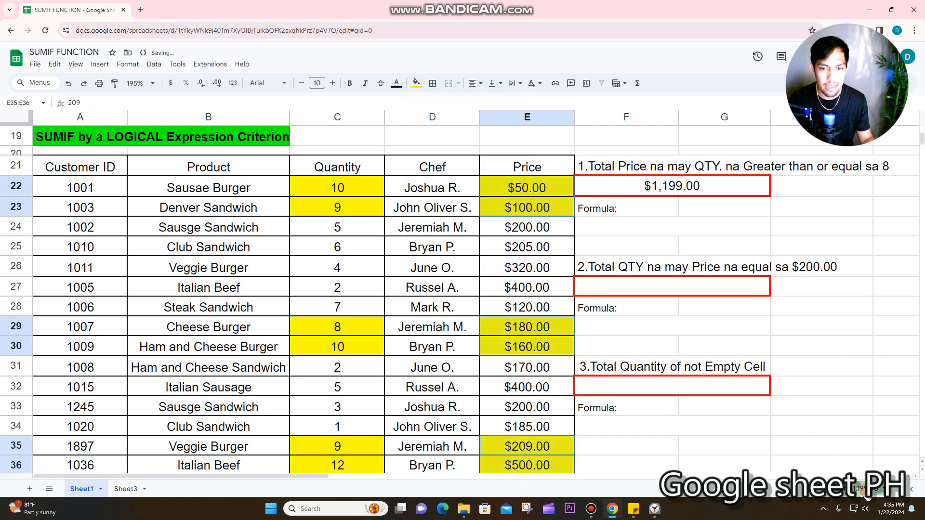
{"action": "left_click", "coordinate": [863, 488]}
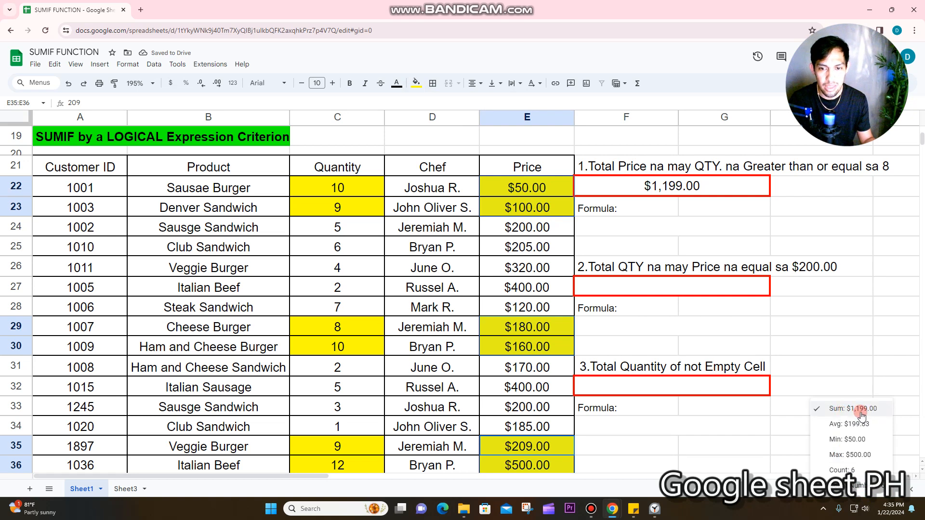
{"action": "left_click", "coordinate": [682, 187]}
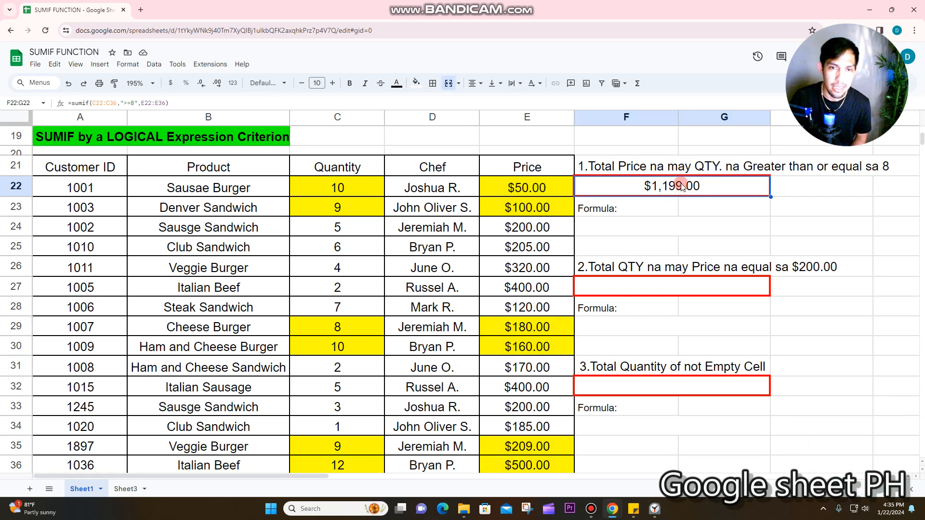
Remove the sum range from the formula in F22, leaving =sumif(C22:C36,">=8").
{"action": "scroll", "coordinate": [443, 233], "scroll_direction": "up", "scroll_amount": 5}
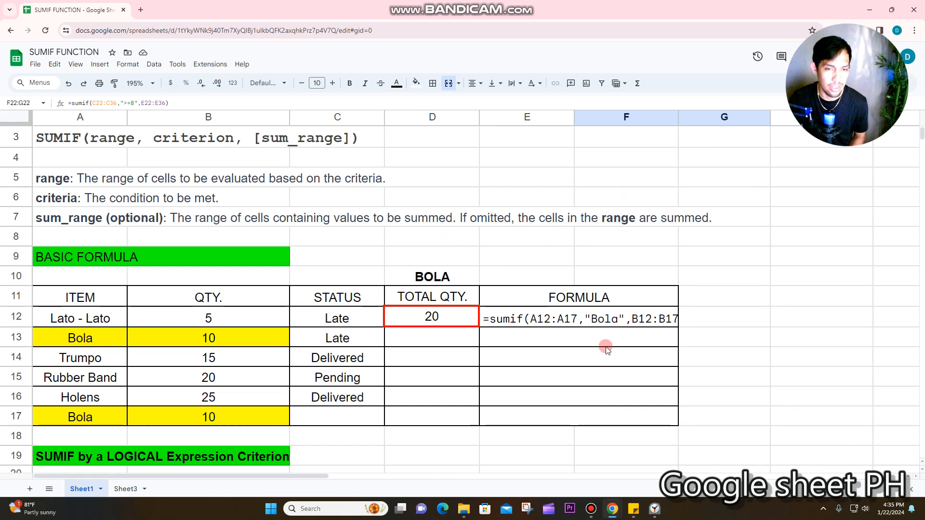
{"action": "scroll", "coordinate": [645, 370], "scroll_direction": "down", "scroll_amount": 4}
{"action": "double_click", "coordinate": [687, 244]}
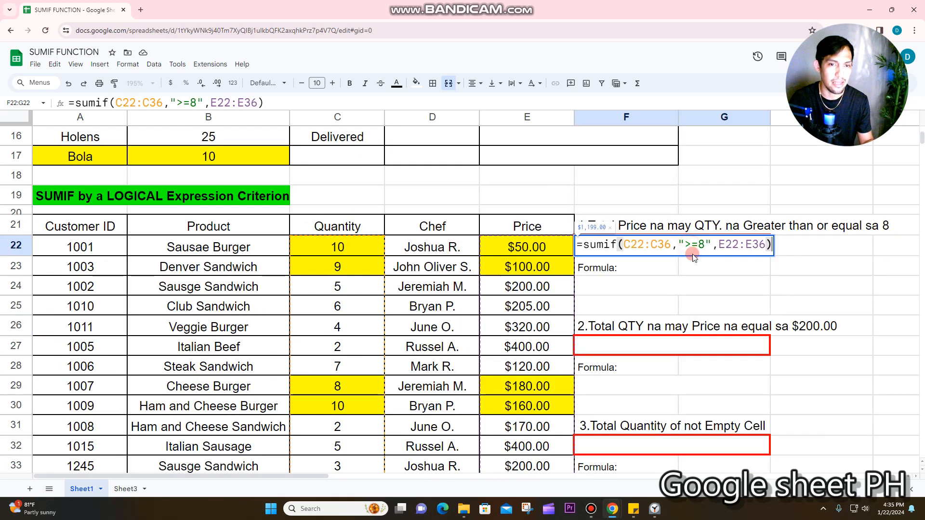
{"action": "key", "text": "BackSpace"}
{"action": "key", "text": "BackSpace"}
{"action": "key", "text": "BackSpace"}
{"action": "key", "text": "BackSpace"}
{"action": "key", "text": "BackSpace"}
{"action": "key", "text": "BackSpace"}
{"action": "key", "text": "BackSpace"}
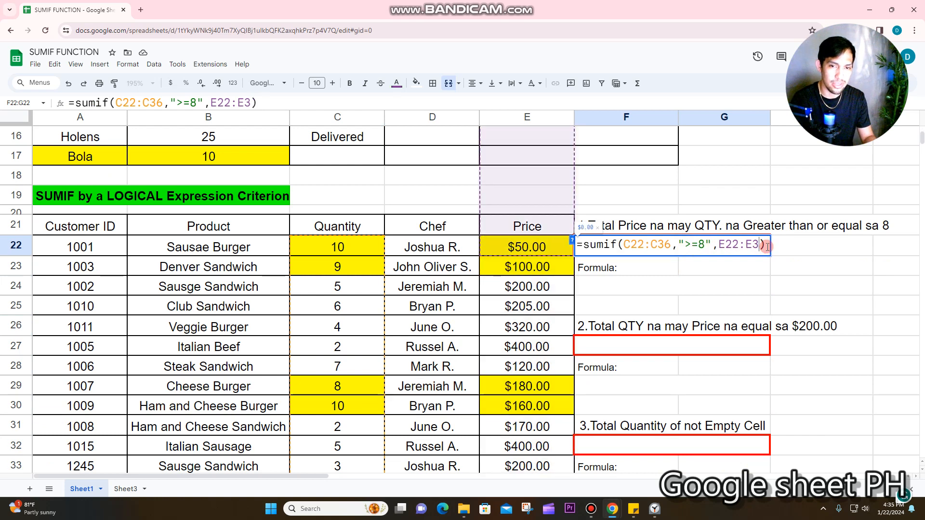
{"action": "key", "text": "BackSpace"}
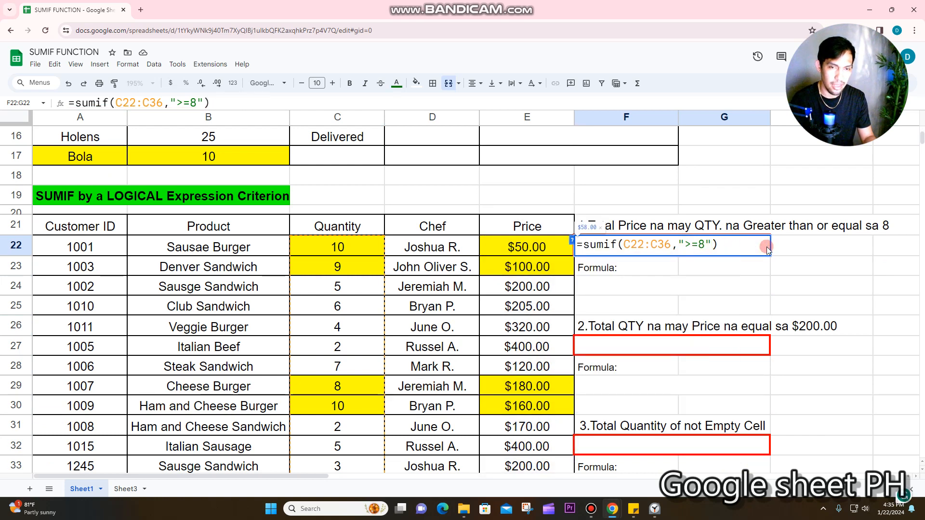
{"action": "key", "text": "Return"}
Change the number format of cell F22 to Number.
{"action": "left_click", "coordinate": [706, 248]}
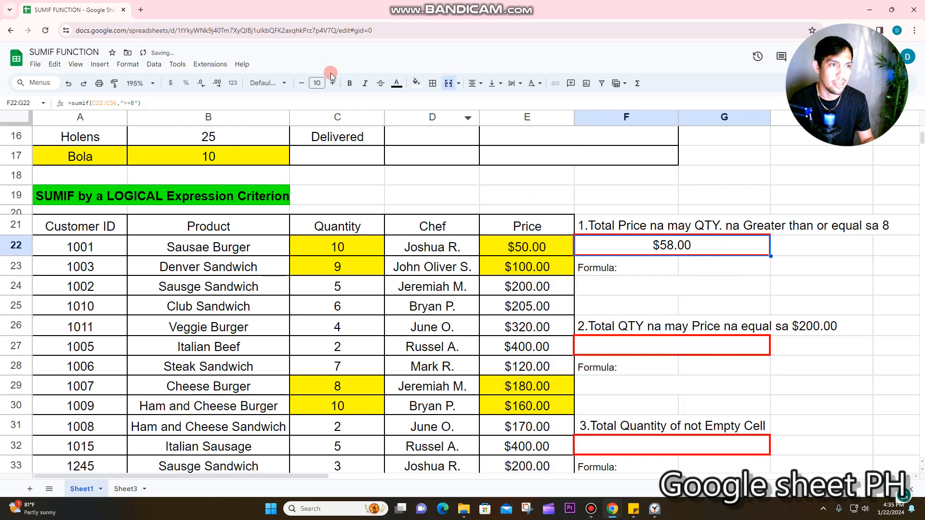
{"action": "left_click", "coordinate": [240, 84]}
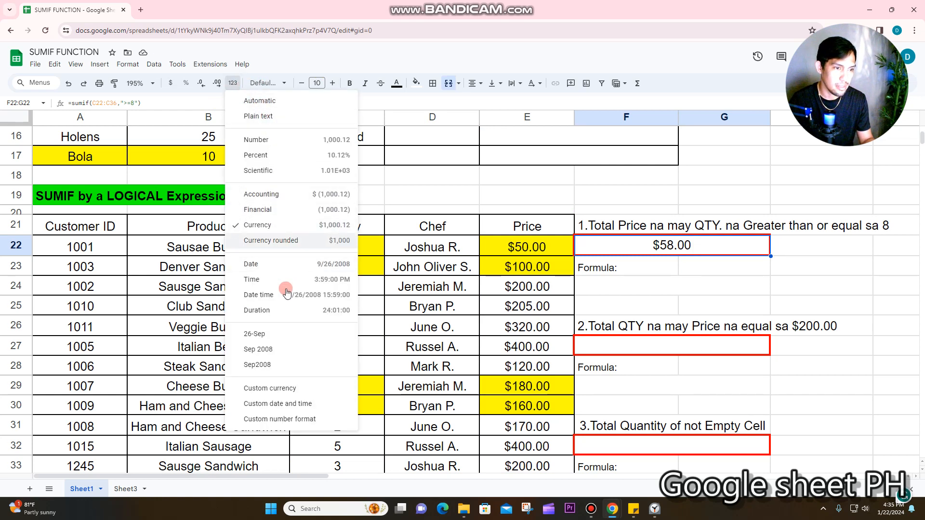
{"action": "left_click", "coordinate": [290, 140]}
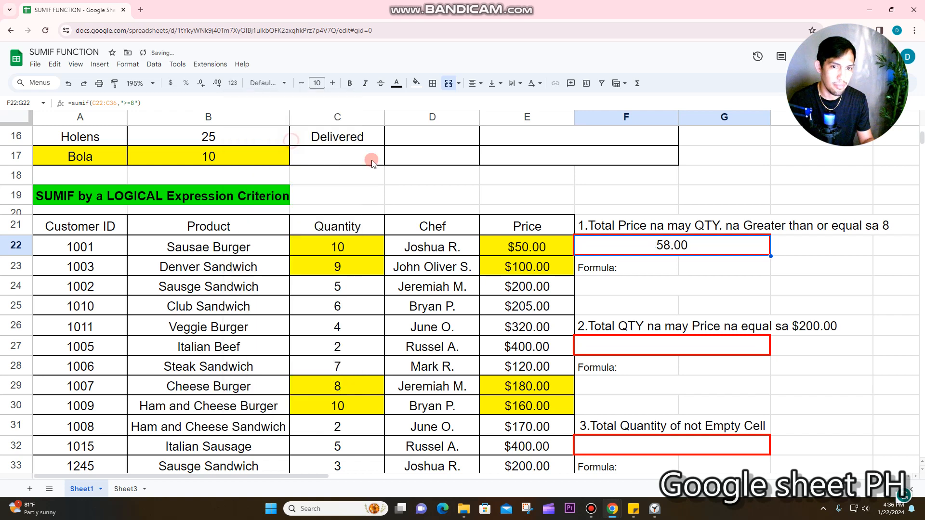
{"action": "left_click", "coordinate": [671, 269]}
{"action": "left_click", "coordinate": [666, 244]}
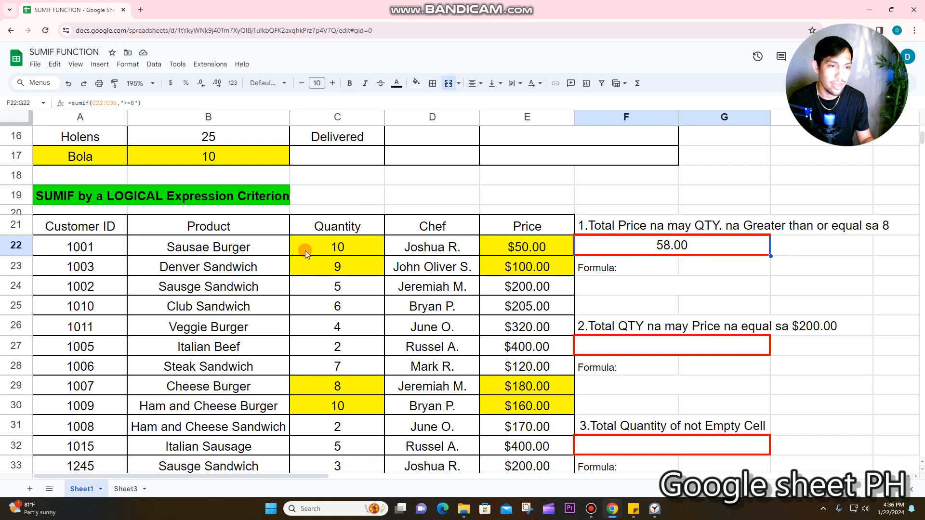
Check the sum of the yellow quantity cells C22:C23, C29:C30 and C35:C36.
{"action": "left_click_drag", "start_coordinate": [305, 251], "coordinate": [340, 264]}
{"action": "left_click_drag", "start_coordinate": [340, 386], "coordinate": [361, 441], "text": "ctrl"}
{"action": "scroll", "coordinate": [407, 345], "scroll_direction": "down", "scroll_amount": 2}
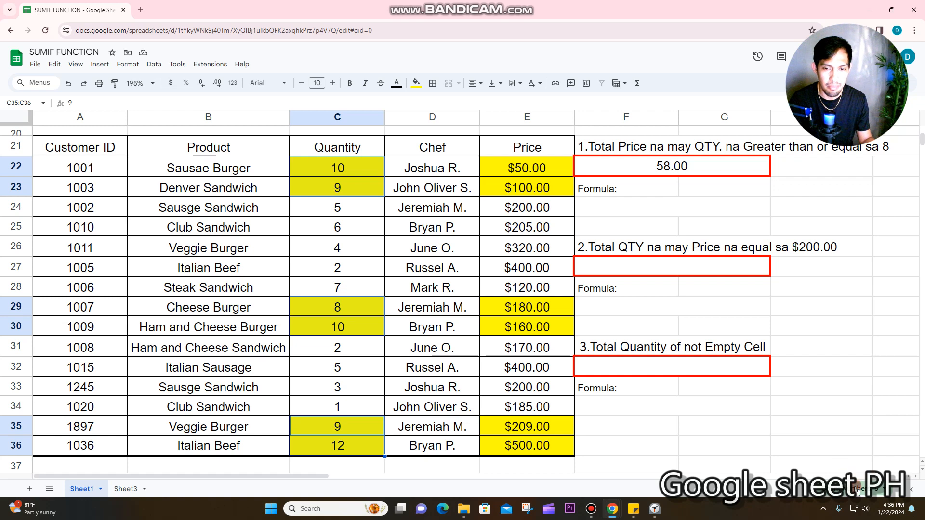
{"action": "left_click", "coordinate": [856, 489]}
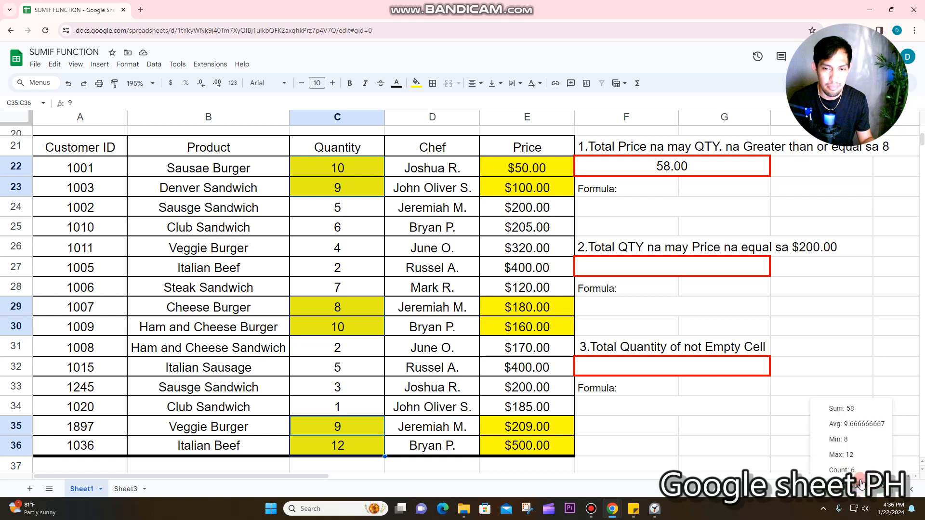
{"action": "left_click", "coordinate": [847, 415]}
Review the shortened formula in F22, then undo the format change and the removal of the sum range.
{"action": "double_click", "coordinate": [670, 168]}
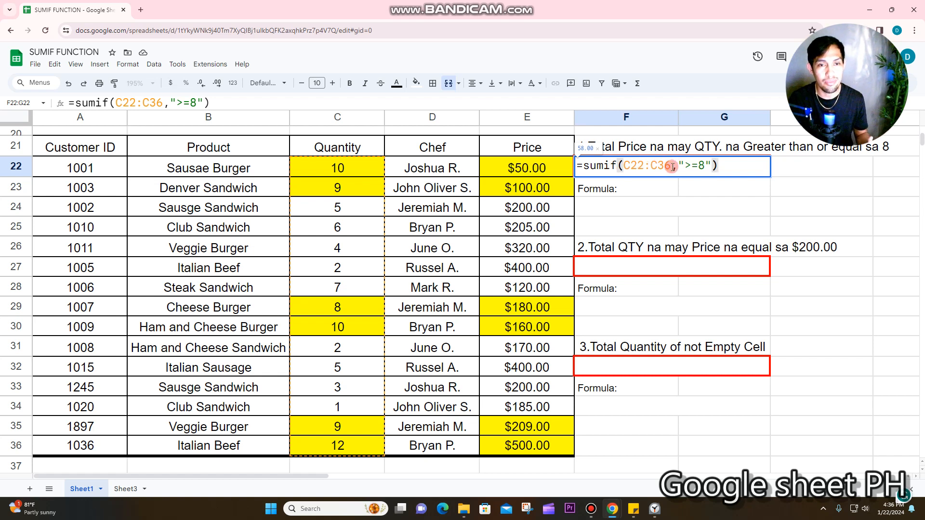
{"action": "left_click", "coordinate": [712, 200]}
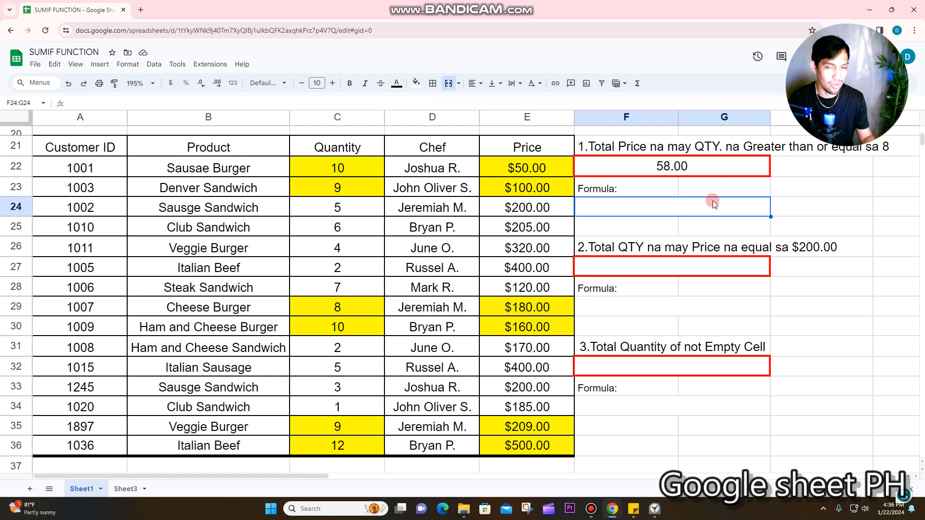
{"action": "key", "text": "Up"}
{"action": "key", "text": "Up"}
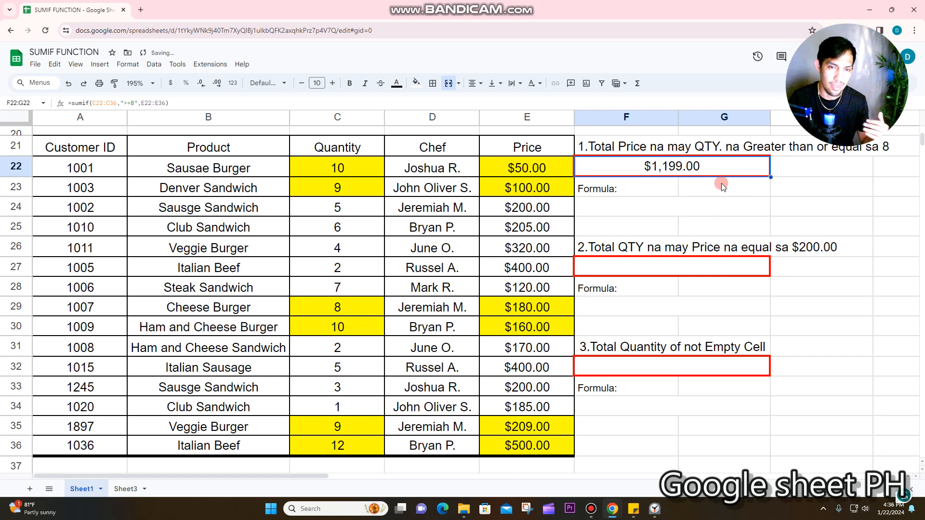
Copy the formula from F22 and paste it as plain text below the first "Formula:" label, in cell F24.
{"action": "triple_click", "coordinate": [209, 102]}
{"action": "key", "text": "ctrl+c"}
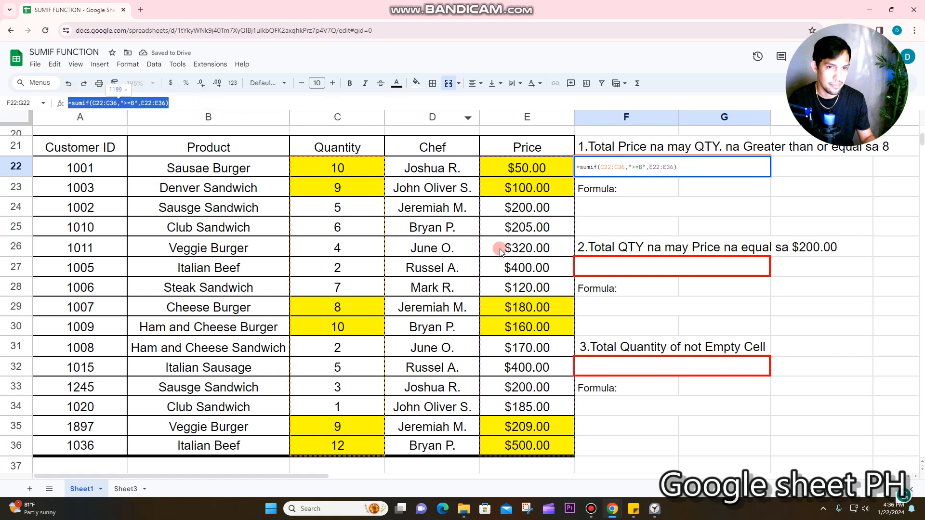
{"action": "left_click", "coordinate": [604, 207]}
{"action": "type", "text": "'"}
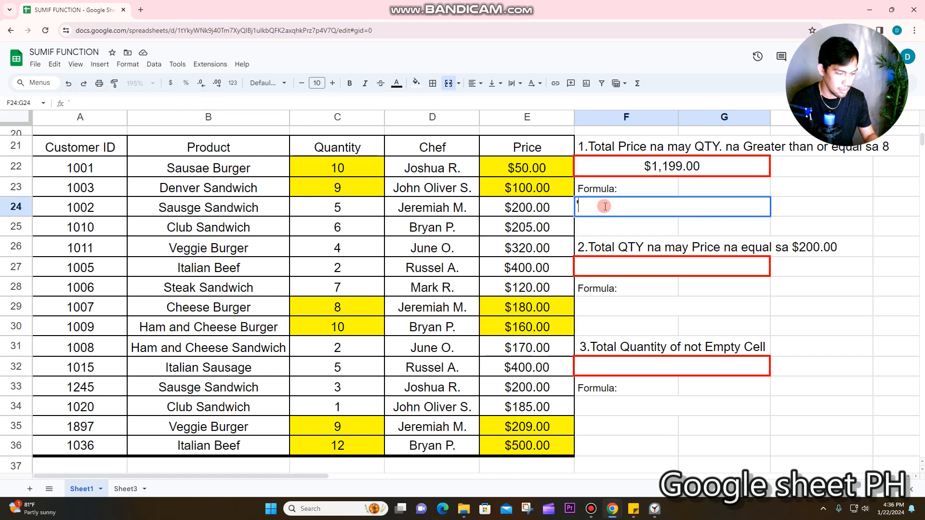
{"action": "key", "text": "ctrl+v"}
{"action": "key", "text": "Return"}
{"action": "left_click", "coordinate": [657, 307]}
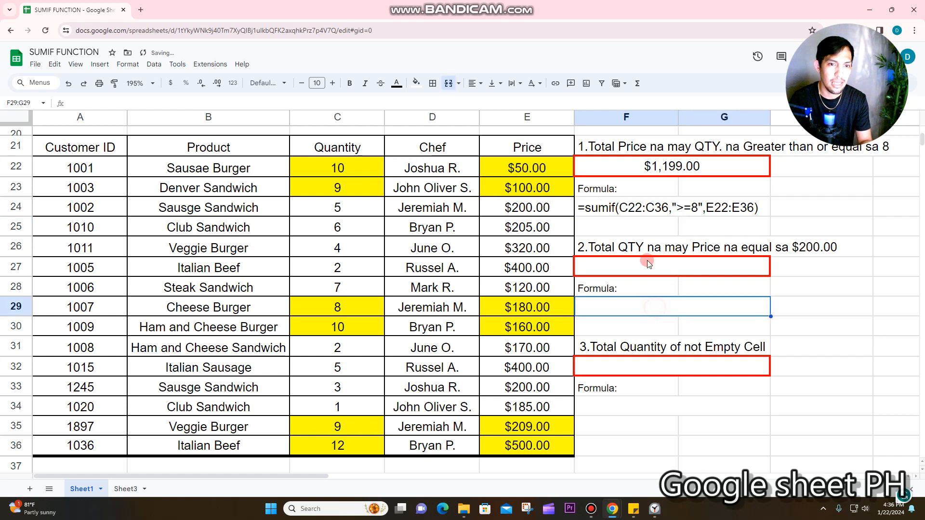
Enter the formula =sumif(E22:E36,"=200",C22:C36) in F27 to total the quantities whose price equals $200.00.
{"action": "left_click", "coordinate": [646, 263]}
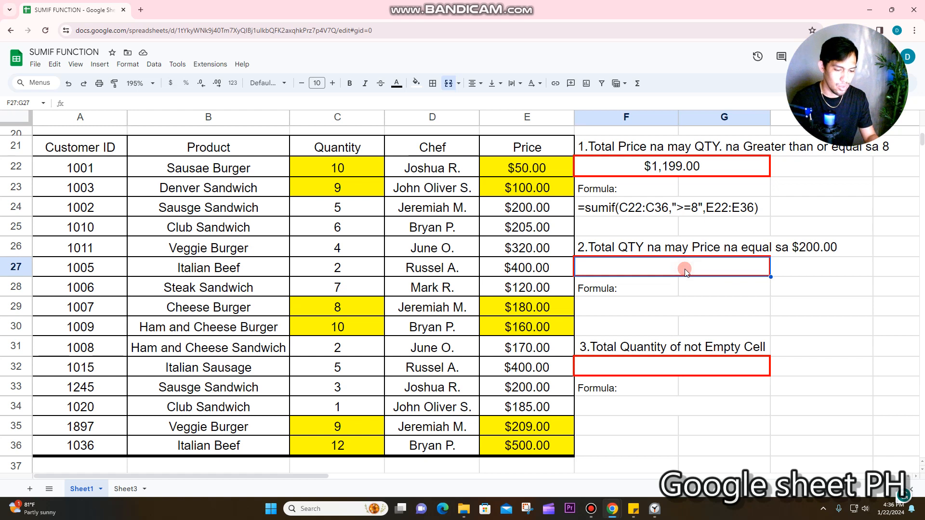
{"action": "type", "text": "=sumif"}
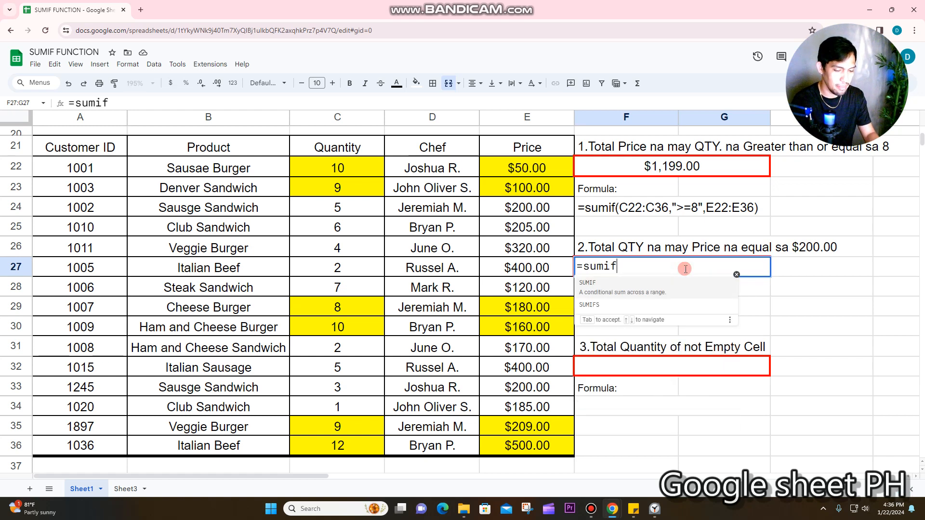
{"action": "type", "text": "("}
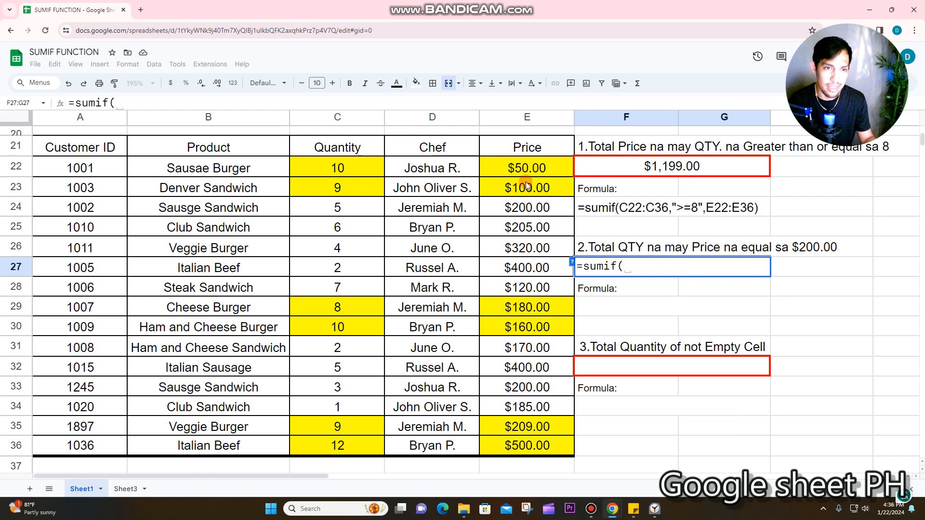
{"action": "left_click_drag", "start_coordinate": [528, 167], "coordinate": [522, 445]}
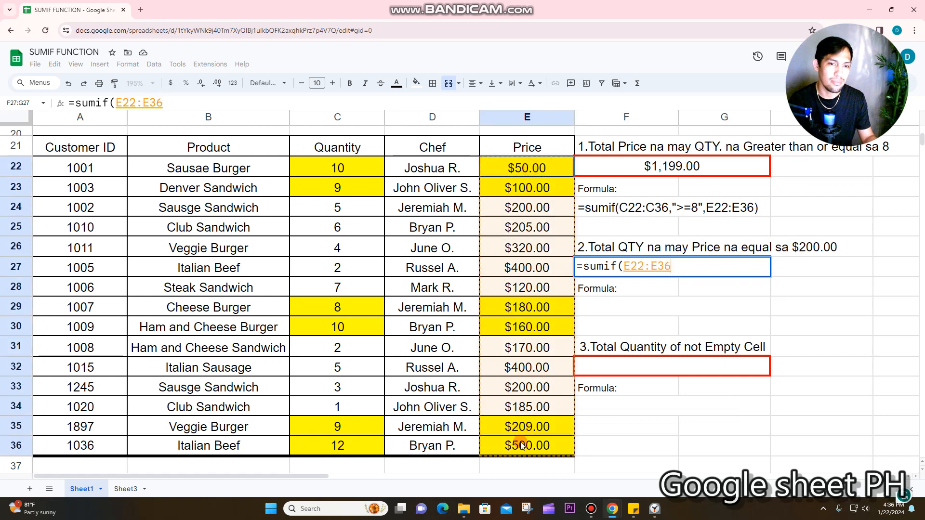
{"action": "type", "text": ","}
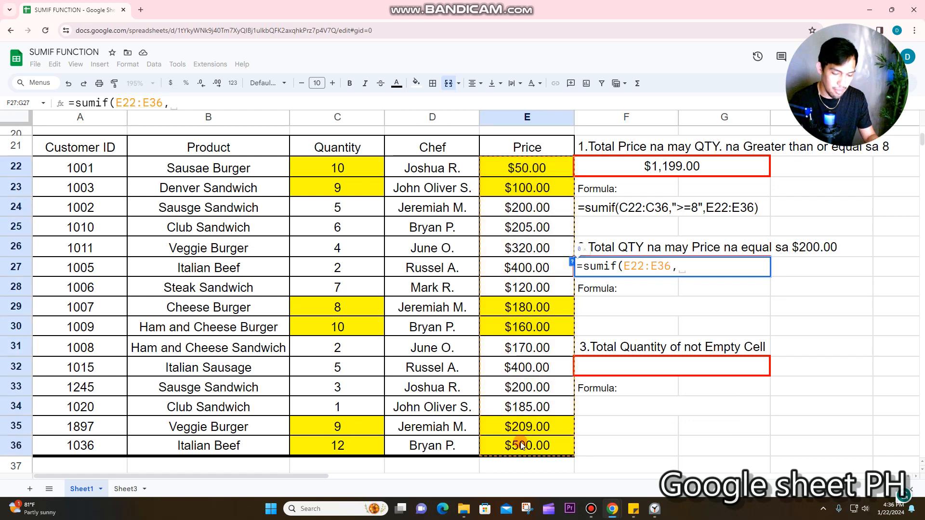
{"action": "type", "text": "\""}
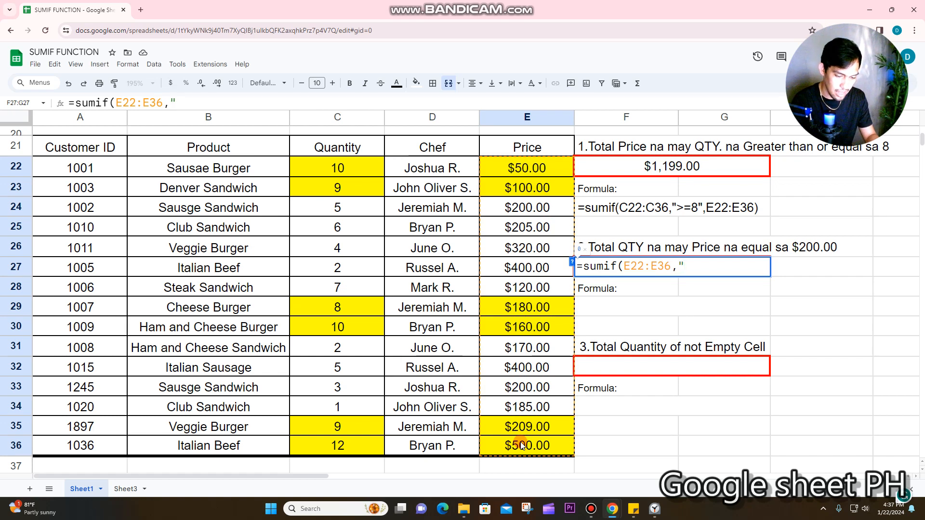
{"action": "type", "text": "=200\","}
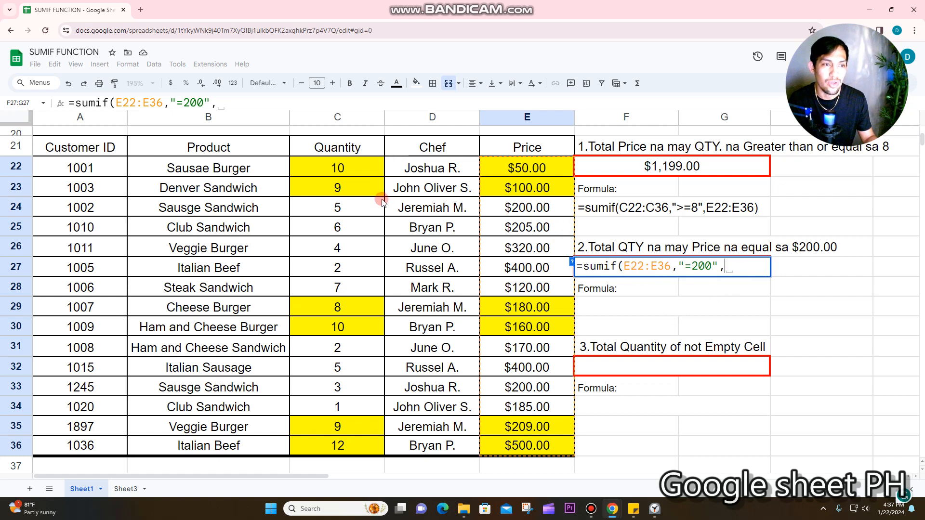
{"action": "left_click_drag", "start_coordinate": [358, 168], "coordinate": [346, 441]}
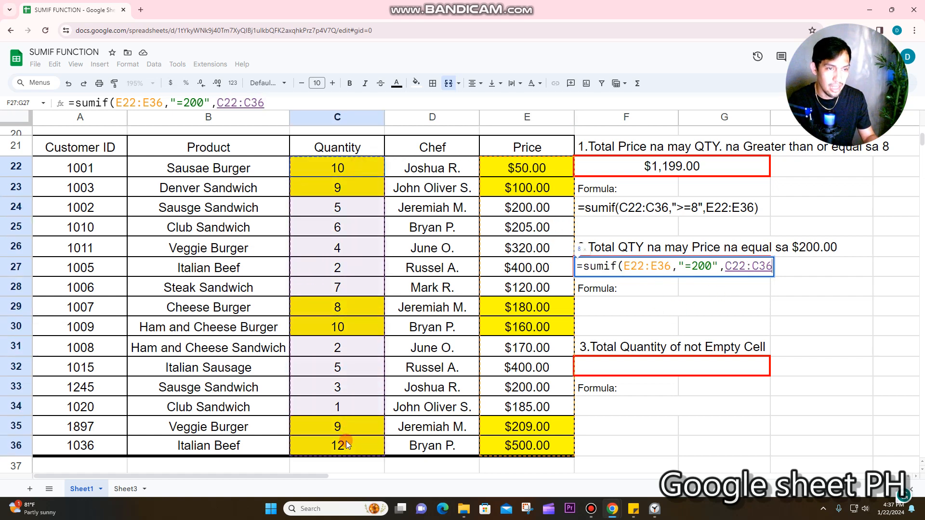
{"action": "key", "text": "Return"}
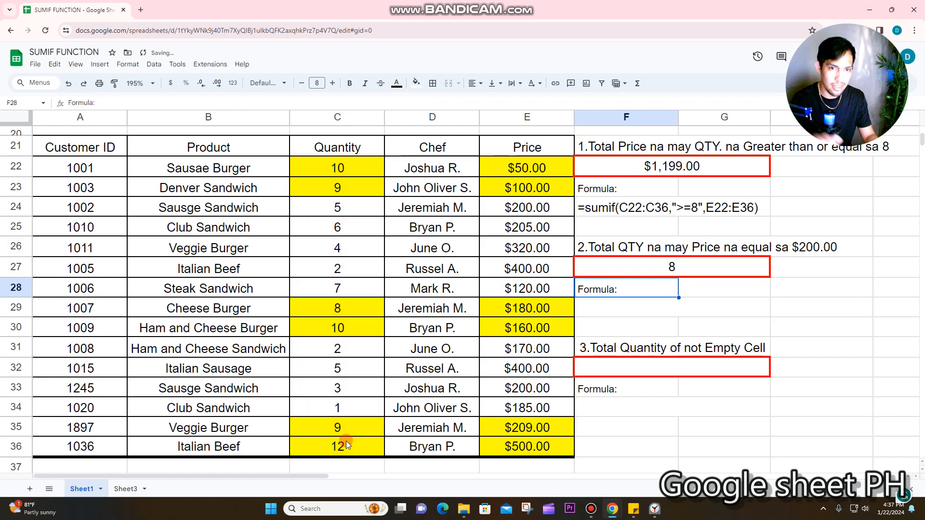
Copy the formula from F27 and paste it as plain text below the second "Formula:" label, in cell F29.
{"action": "left_click", "coordinate": [644, 269]}
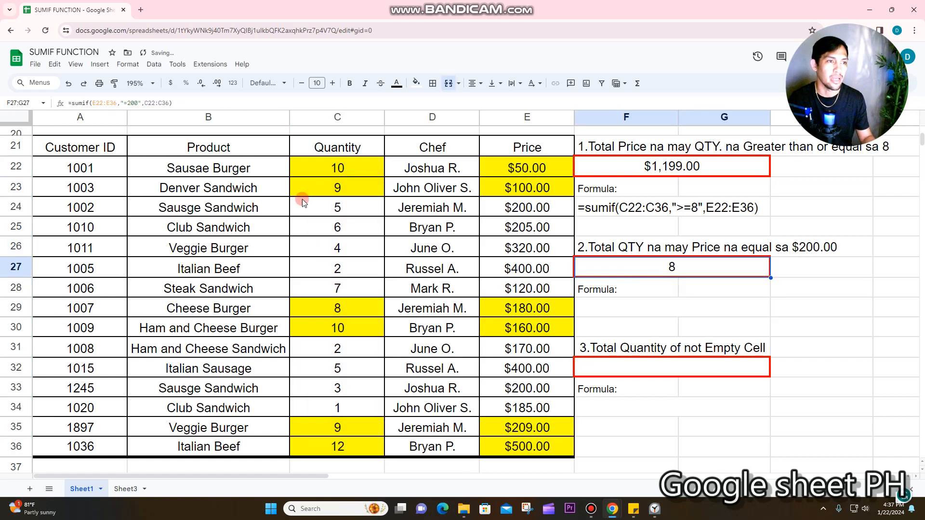
{"action": "left_click", "coordinate": [191, 100]}
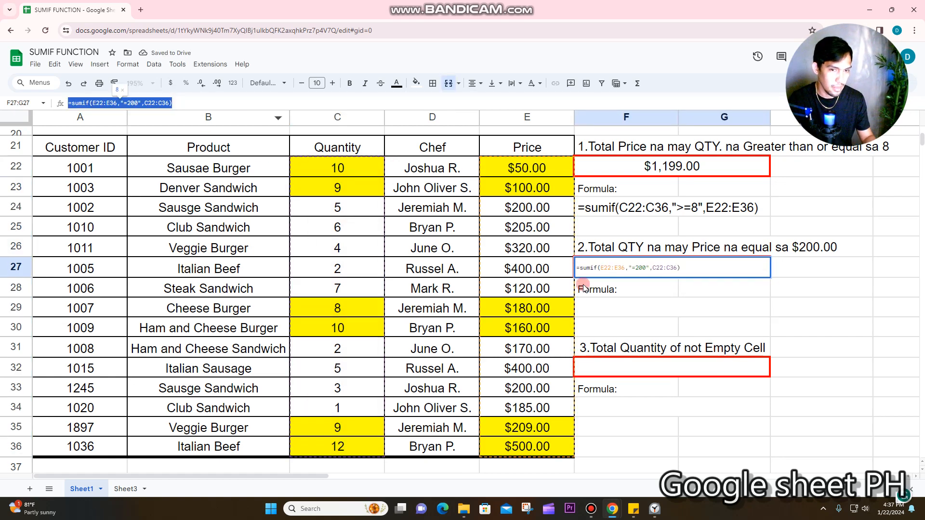
{"action": "left_click", "coordinate": [606, 308]}
{"action": "type", "text": "=sumif(E22:E36,\"=200\",C22:C36)"}
{"action": "key", "text": "Return"}
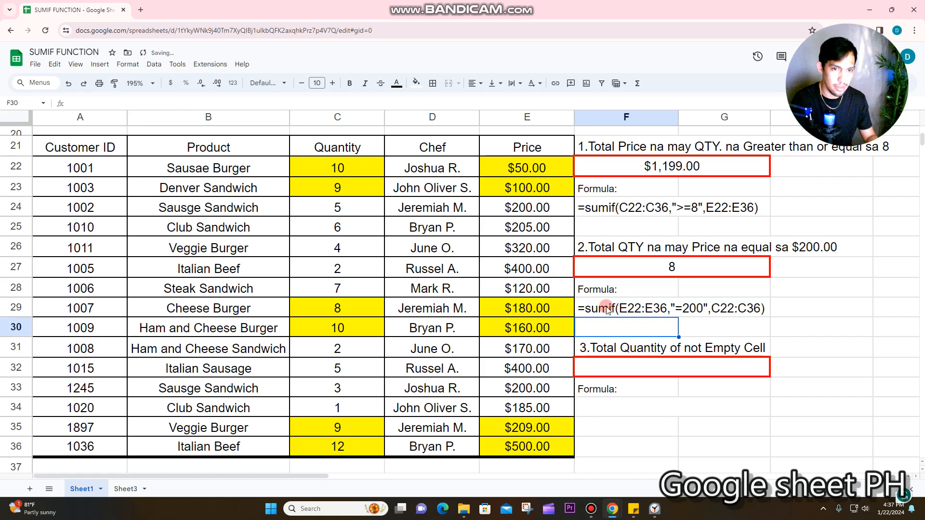
Fill the $200.00 price cells E24 and E33 and their quantity cells C24 and C33 with orange.
{"action": "left_click", "coordinate": [505, 210]}
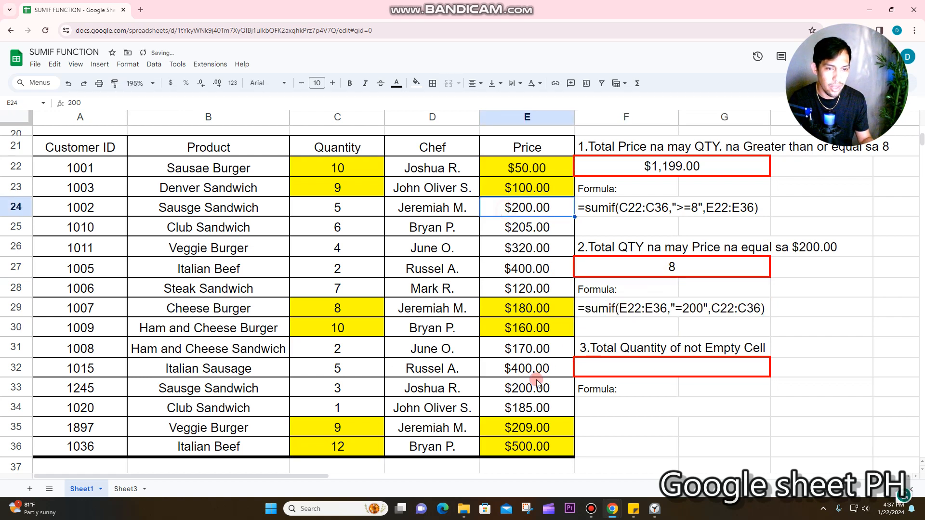
{"action": "left_click", "coordinate": [524, 389], "text": "ctrl"}
{"action": "left_click", "coordinate": [423, 88]}
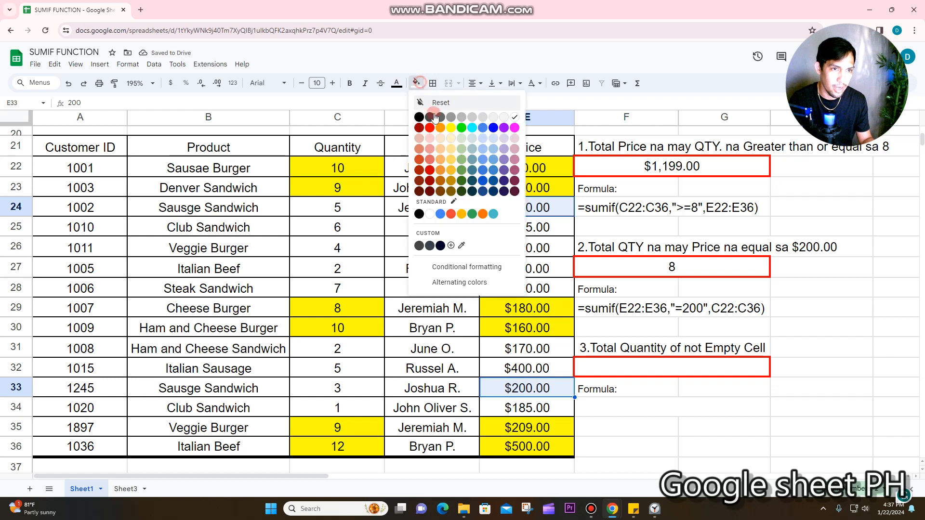
{"action": "left_click", "coordinate": [439, 129]}
{"action": "left_click", "coordinate": [352, 211]}
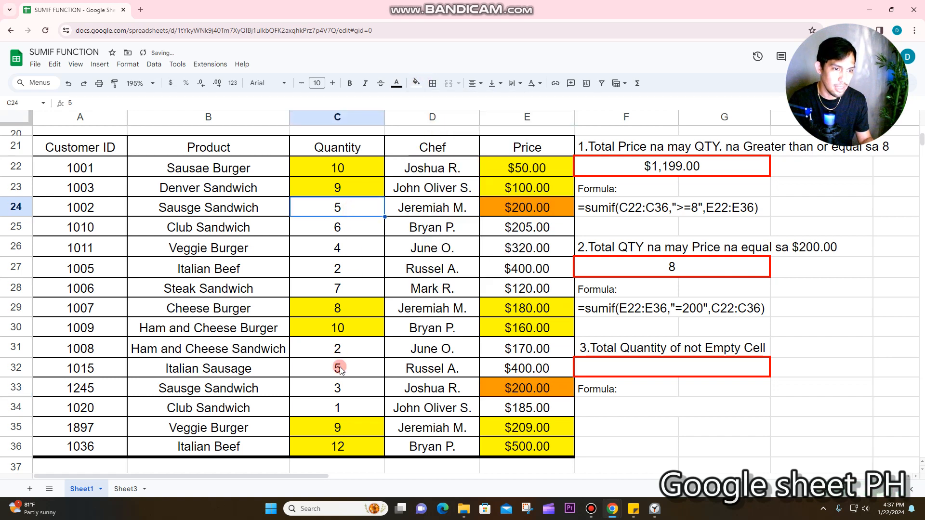
{"action": "left_click", "coordinate": [336, 388], "text": "ctrl"}
{"action": "left_click", "coordinate": [417, 85]}
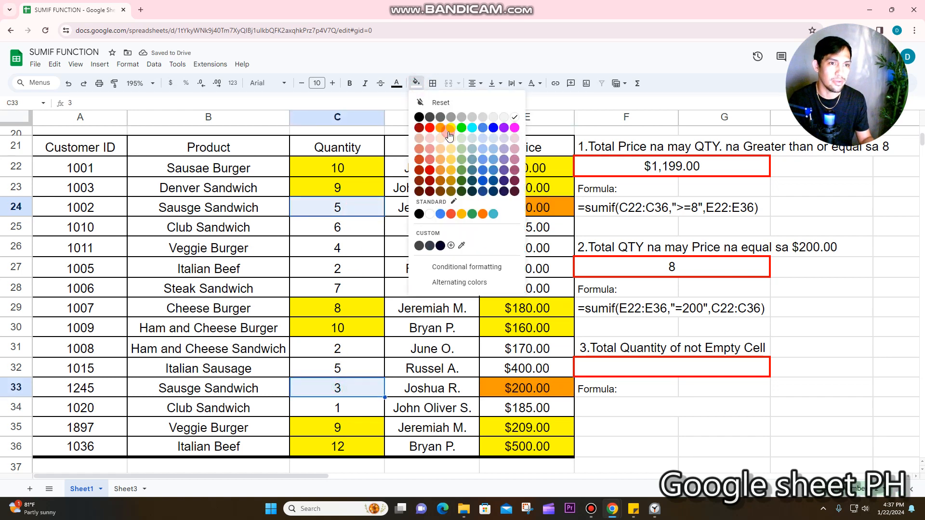
{"action": "left_click", "coordinate": [441, 128]}
Clear the product names in B22:B24, B29:B30, B33 and B35:B36 to create empty cells for question 3.
{"action": "scroll", "coordinate": [698, 278], "scroll_direction": "down", "scroll_amount": 3}
{"action": "left_click", "coordinate": [670, 317]}
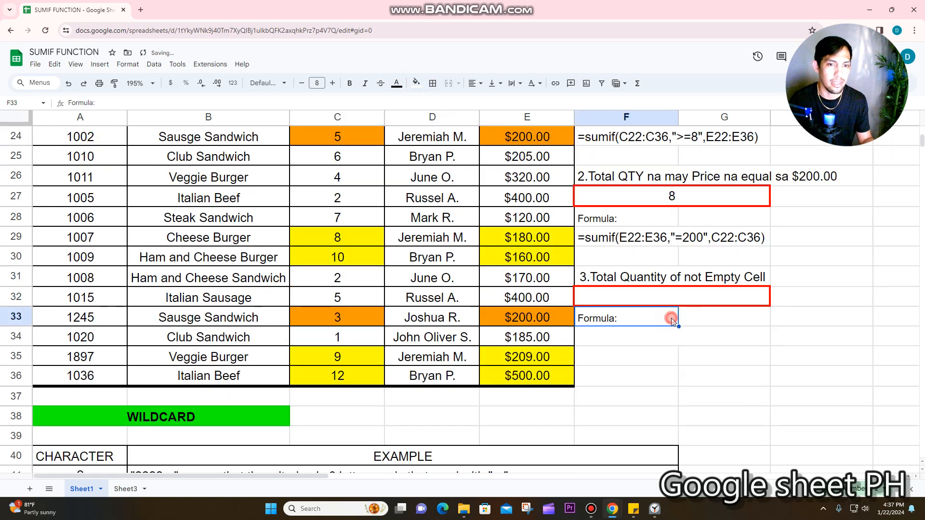
{"action": "scroll", "coordinate": [689, 275], "scroll_direction": "up", "scroll_amount": 3}
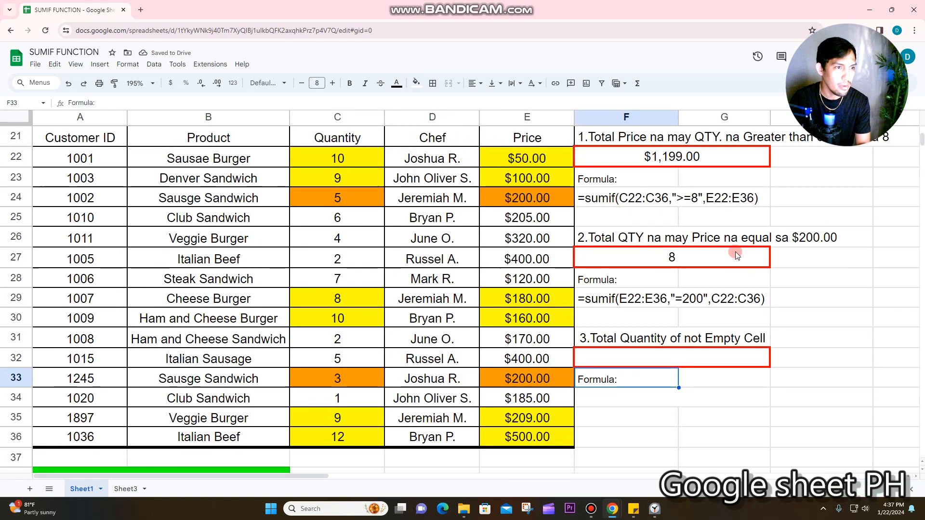
{"action": "left_click", "coordinate": [661, 364]}
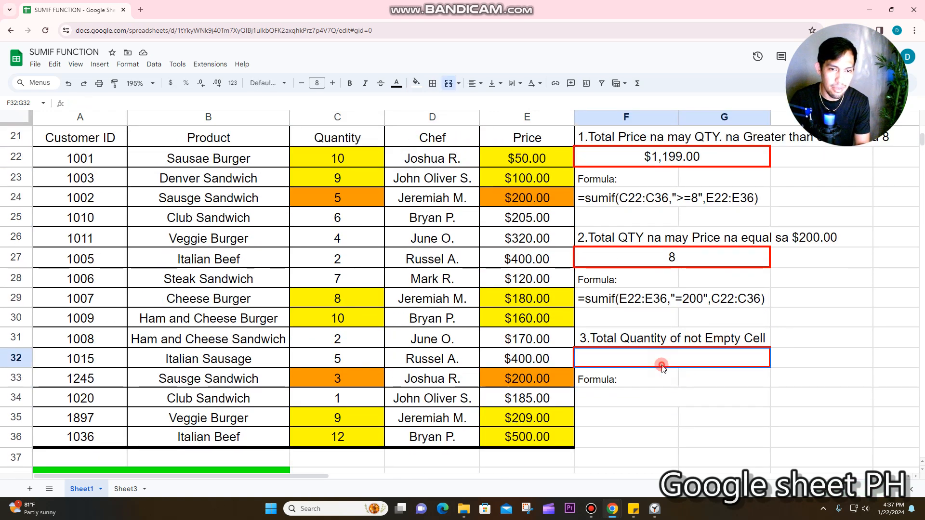
{"action": "left_click", "coordinate": [243, 159]}
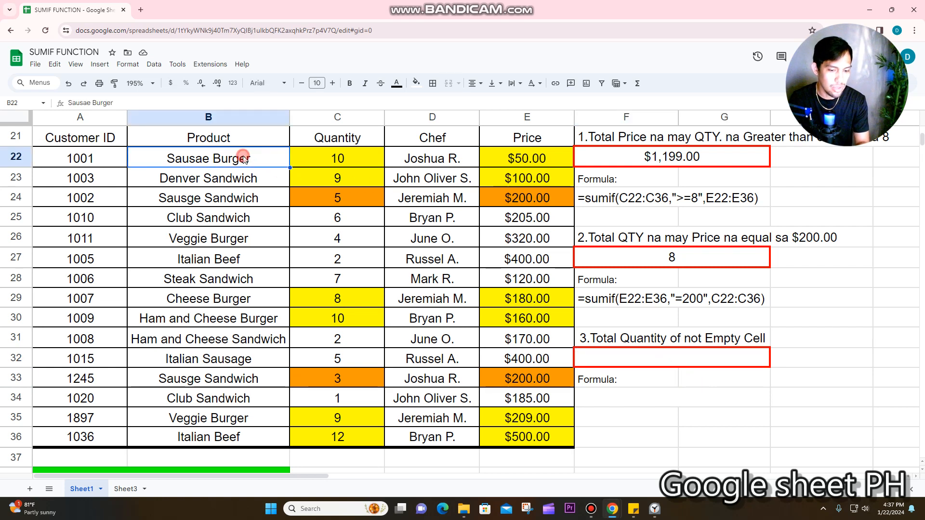
{"action": "key", "text": "Delete"}
{"action": "key", "text": "Down"}
{"action": "key", "text": "Delete"}
{"action": "key", "text": "Down"}
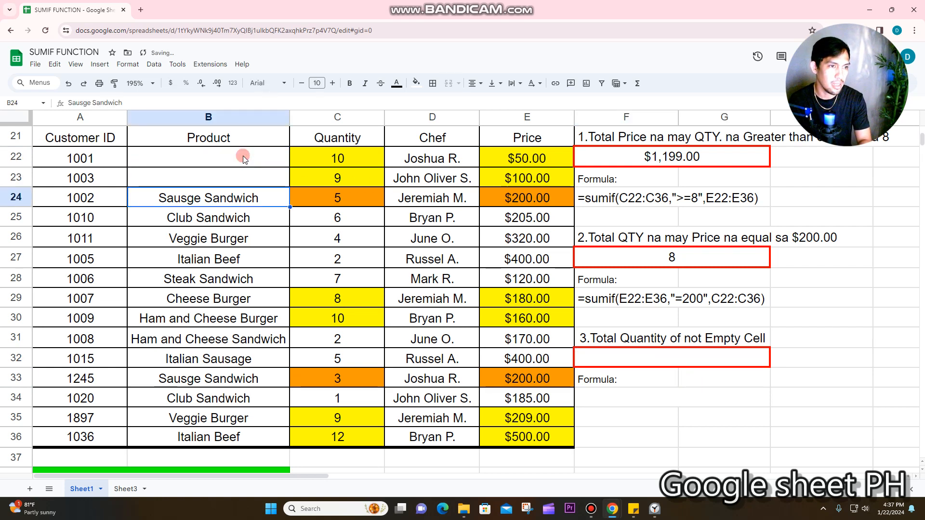
{"action": "key", "text": "Delete"}
{"action": "key", "text": "Down"}
{"action": "key", "text": "Down"}
{"action": "key", "text": "Down"}
{"action": "key", "text": "Down"}
{"action": "key", "text": "Down"}
{"action": "key", "text": "Down"}
{"action": "key", "text": "Delete"}
{"action": "key", "text": "Up"}
{"action": "key", "text": "Delete"}
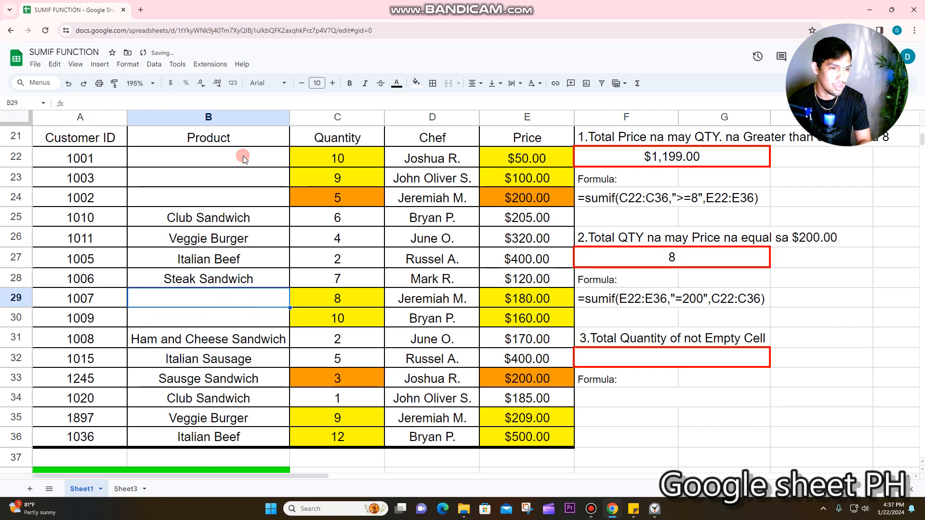
{"action": "key", "text": "Down"}
{"action": "key", "text": "Down"}
{"action": "key", "text": "Down"}
{"action": "key", "text": "Down"}
{"action": "key", "text": "Delete"}
{"action": "key", "text": "Down"}
{"action": "key", "text": "Down"}
{"action": "key", "text": "Down"}
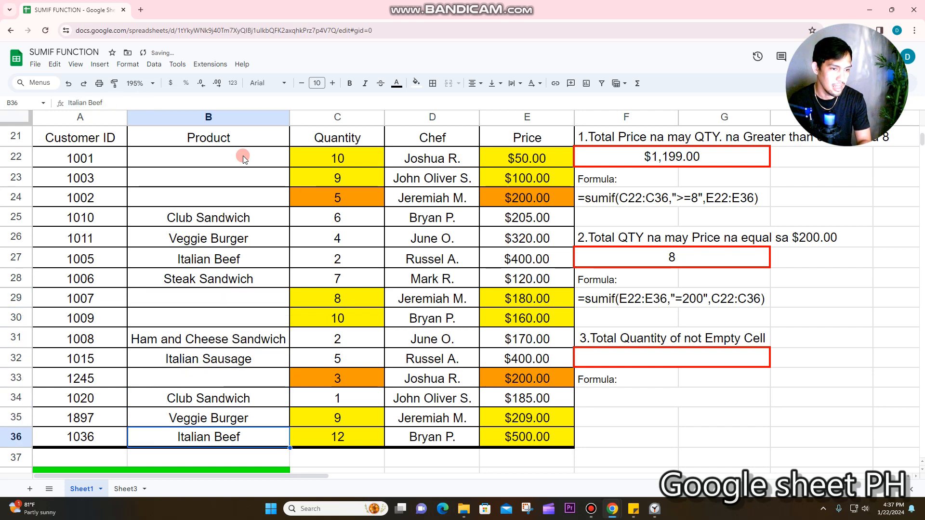
{"action": "key", "text": "Up"}
{"action": "key", "text": "Delete"}
{"action": "key", "text": "Down"}
{"action": "key", "text": "Delete"}
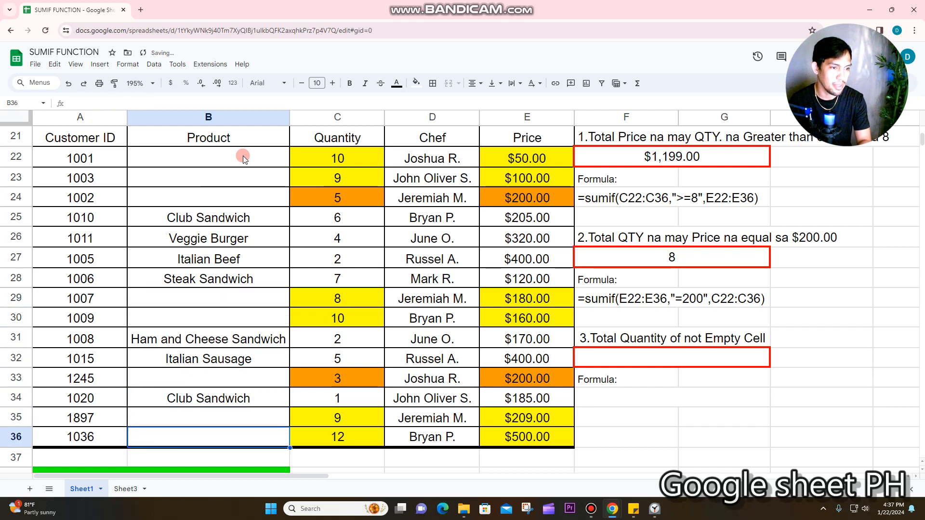
Enter the formula =sumif(B22:B36,"<>",C22:C36) in F32 to total the quantities whose product cell is not empty.
{"action": "left_click", "coordinate": [626, 435]}
{"action": "left_click", "coordinate": [616, 365]}
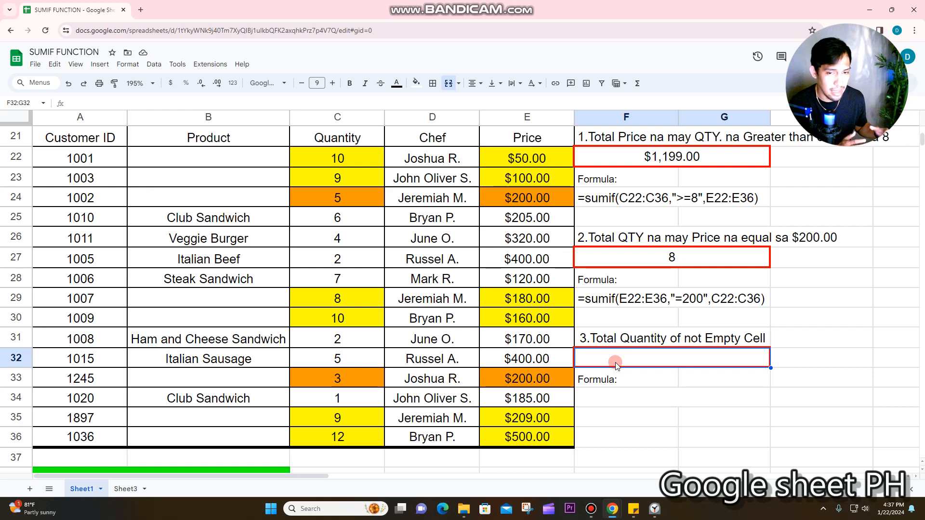
{"action": "type", "text": "=s"}
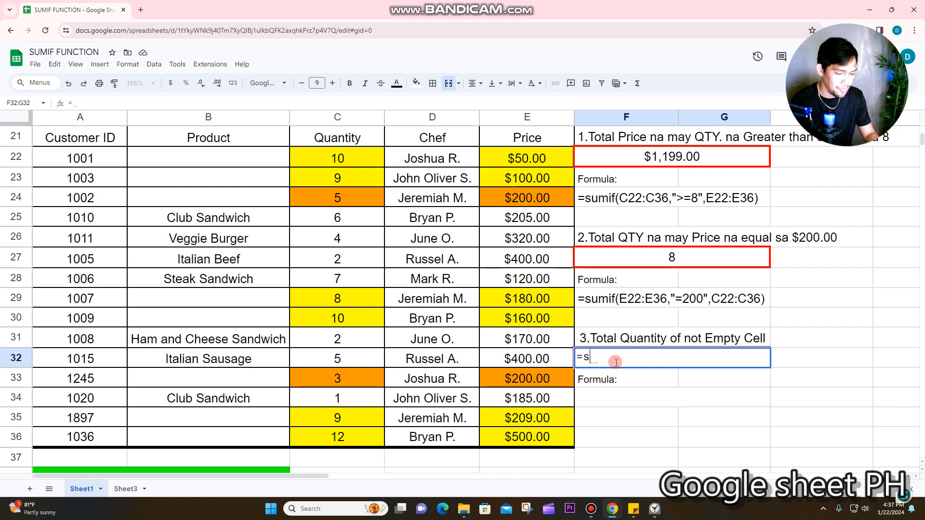
{"action": "type", "text": "umif("}
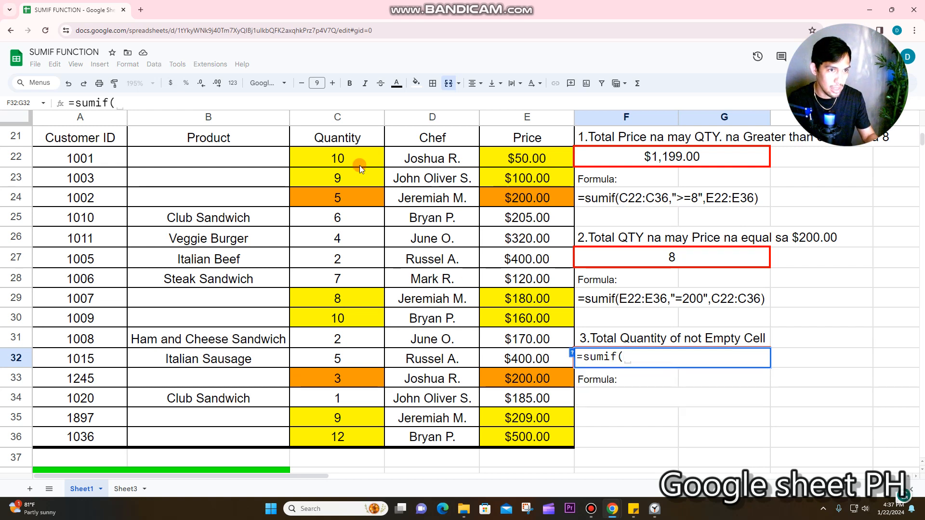
{"action": "left_click_drag", "start_coordinate": [357, 157], "coordinate": [357, 430]}
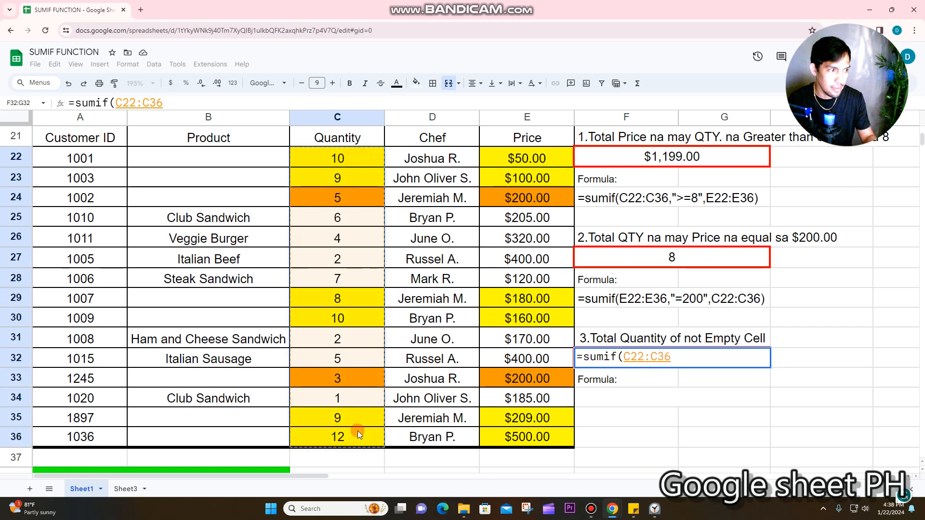
{"action": "left_click_drag", "start_coordinate": [233, 157], "coordinate": [244, 436]}
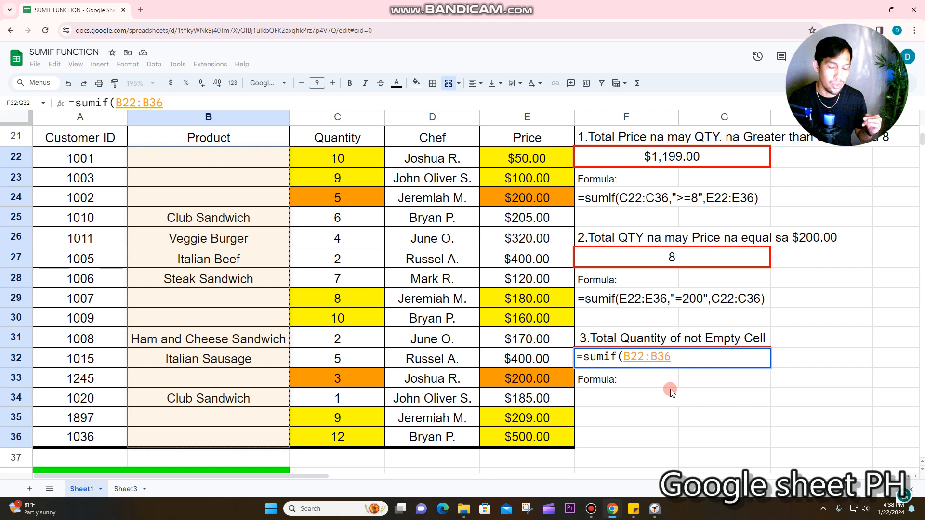
{"action": "type", "text": ","}
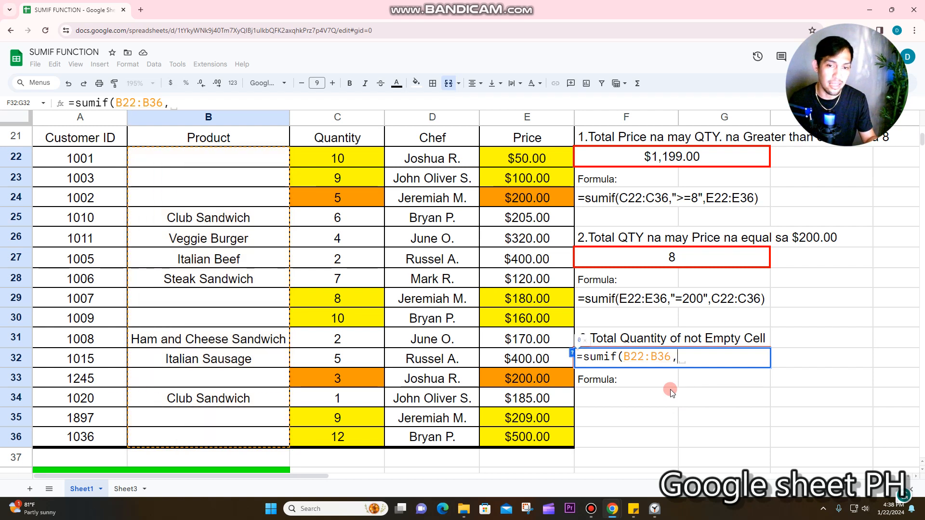
{"action": "type", "text": "\""}
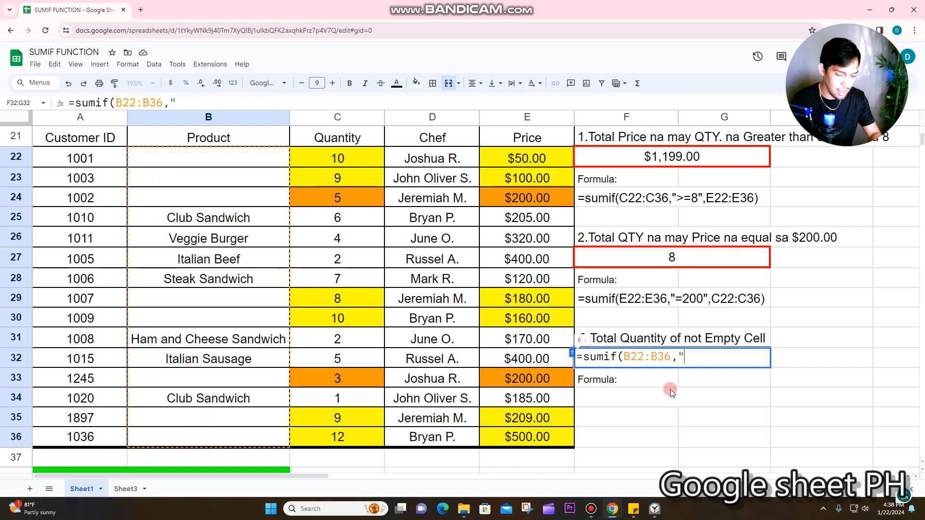
{"action": "type", "text": "<"}
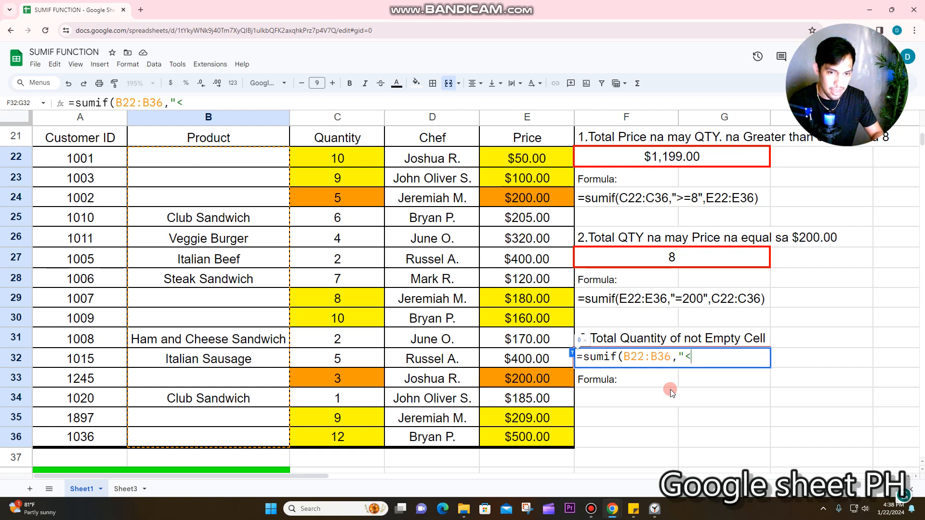
{"action": "type", "text": ">\""}
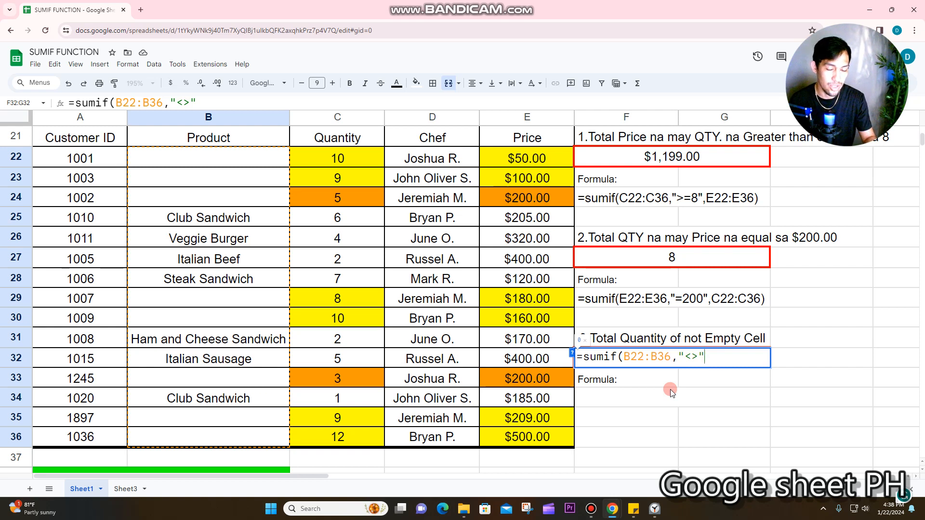
{"action": "type", "text": ","}
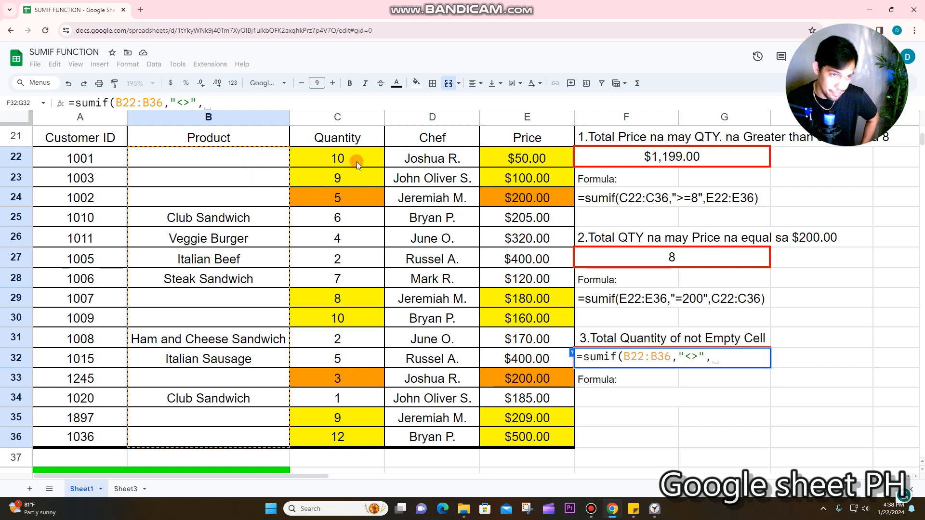
{"action": "left_click_drag", "start_coordinate": [357, 157], "coordinate": [357, 439]}
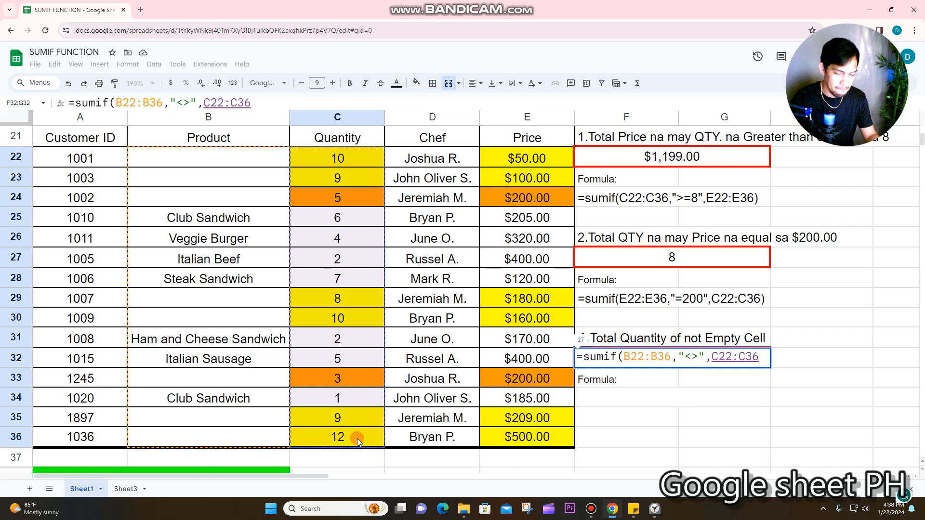
{"action": "type", "text": ")"}
{"action": "key", "text": "Return"}
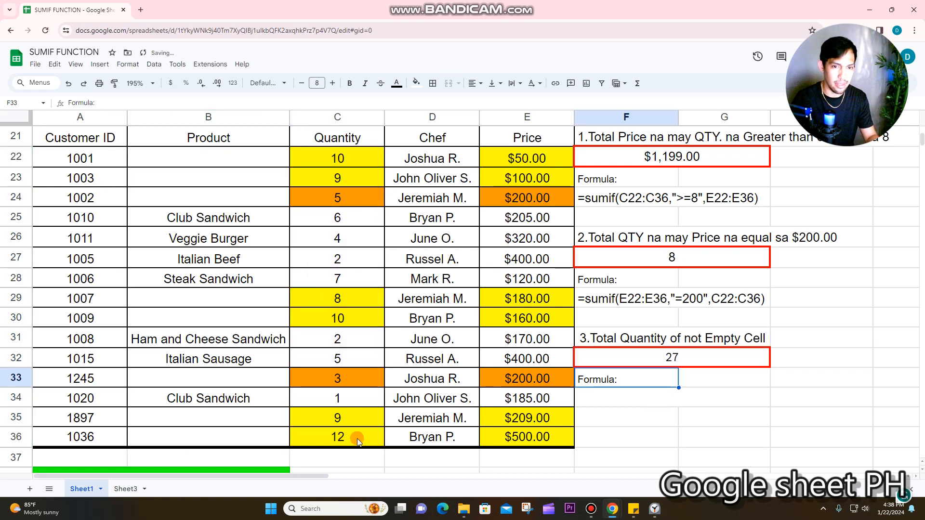
Copy the formula from F32 and paste it as plain text below the third "Formula:" label, in cell F34.
{"action": "left_click", "coordinate": [655, 358]}
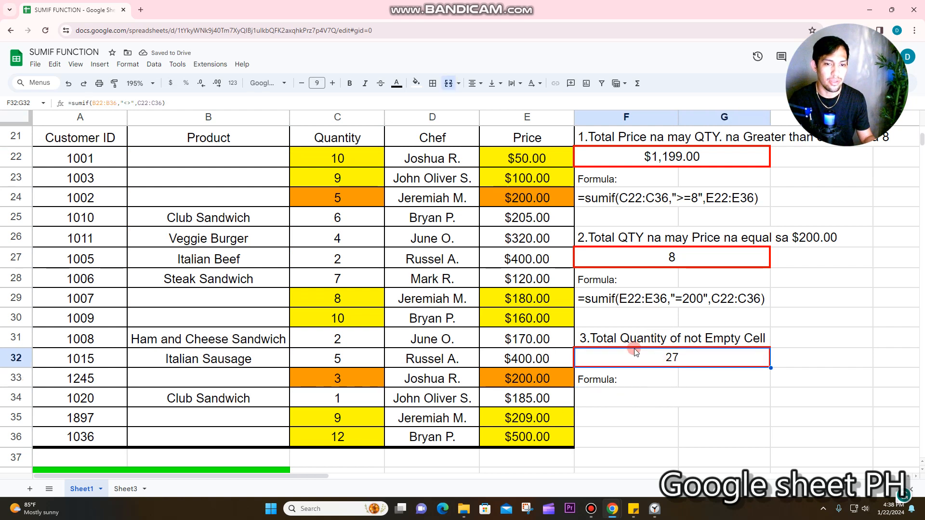
{"action": "left_click", "coordinate": [176, 104]}
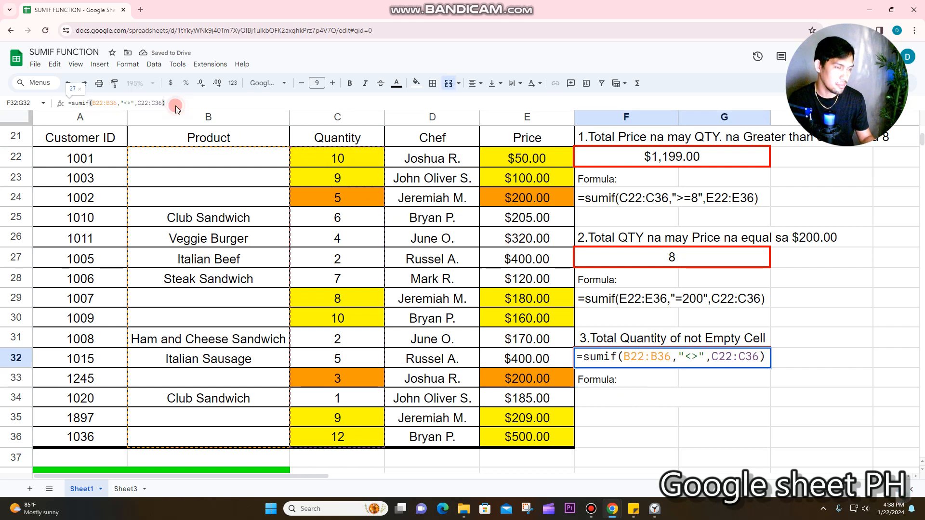
{"action": "key", "text": "ctrl+a"}
{"action": "key", "text": "ctrl+c"}
{"action": "left_click", "coordinate": [643, 397]}
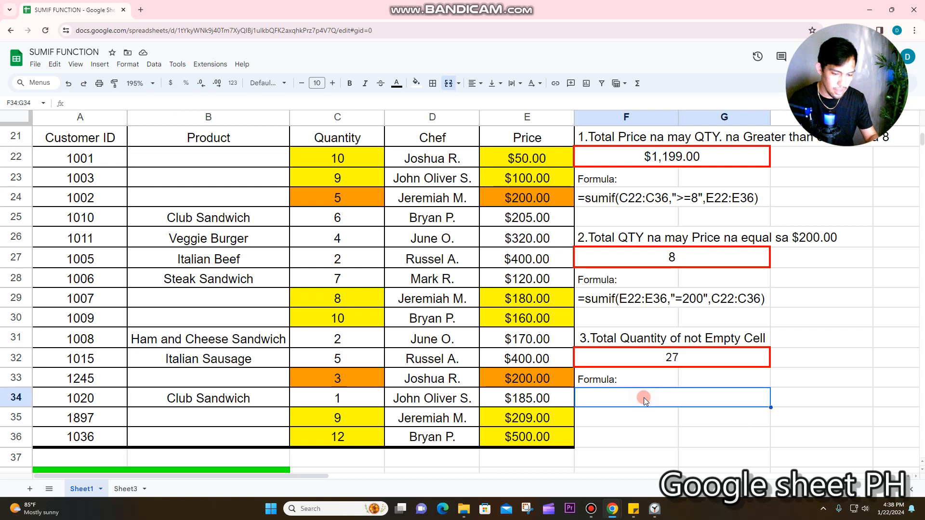
{"action": "type", "text": "'"}
{"action": "key", "text": "ctrl+v"}
{"action": "key", "text": "Return"}
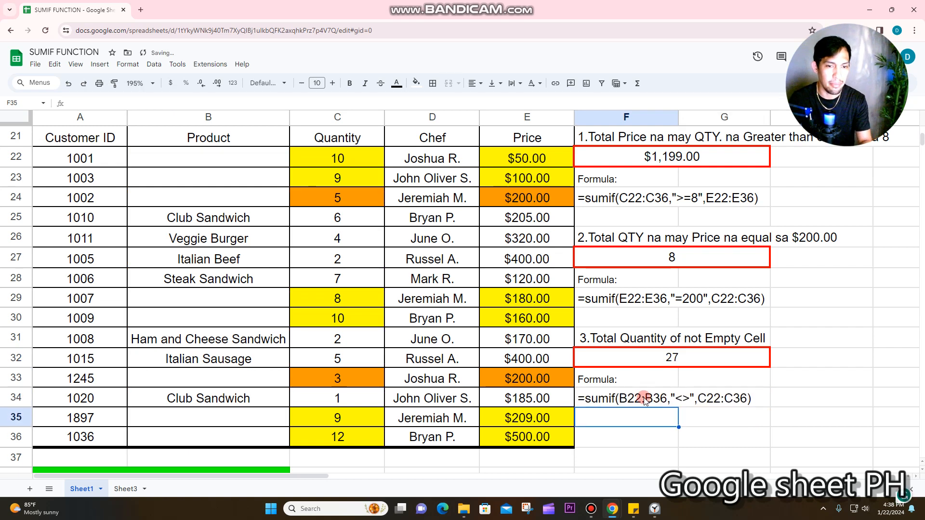
Check the sum of the quantities beside non-empty products by selecting C25:C28, C31:C32 and C34 together.
{"action": "left_click_drag", "start_coordinate": [339, 219], "coordinate": [348, 273]}
{"action": "left_click_drag", "start_coordinate": [342, 338], "coordinate": [345, 355]}
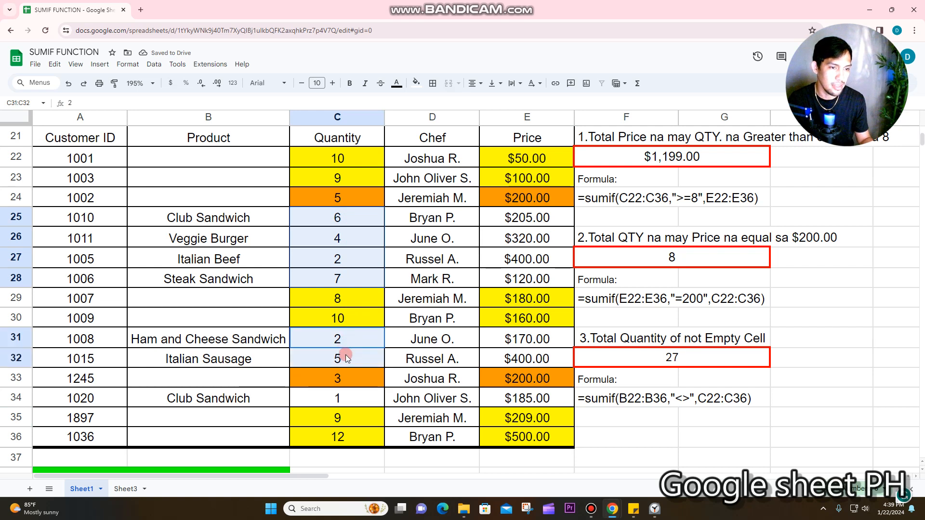
{"action": "left_click", "coordinate": [339, 398], "text": "ctrl"}
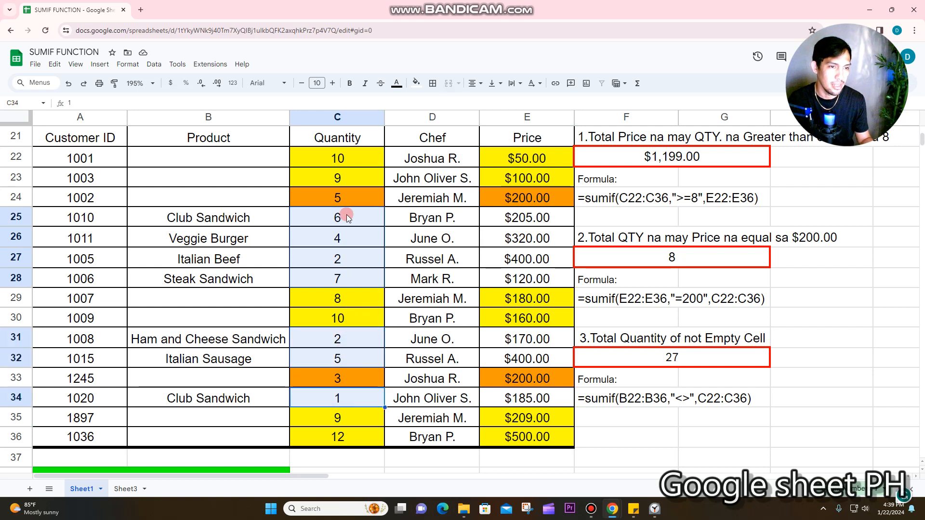
{"action": "left_click", "coordinate": [858, 489]}
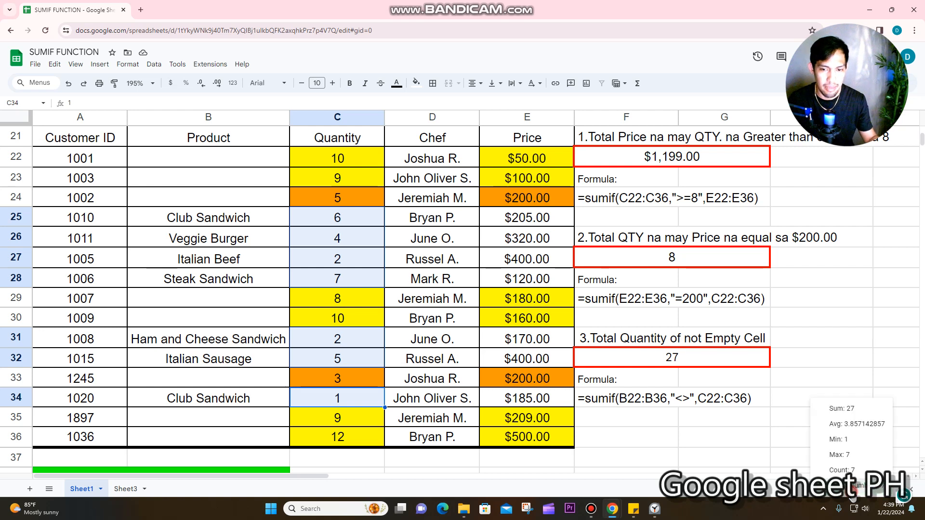
{"action": "left_click", "coordinate": [842, 409]}
{"action": "left_click", "coordinate": [676, 436]}
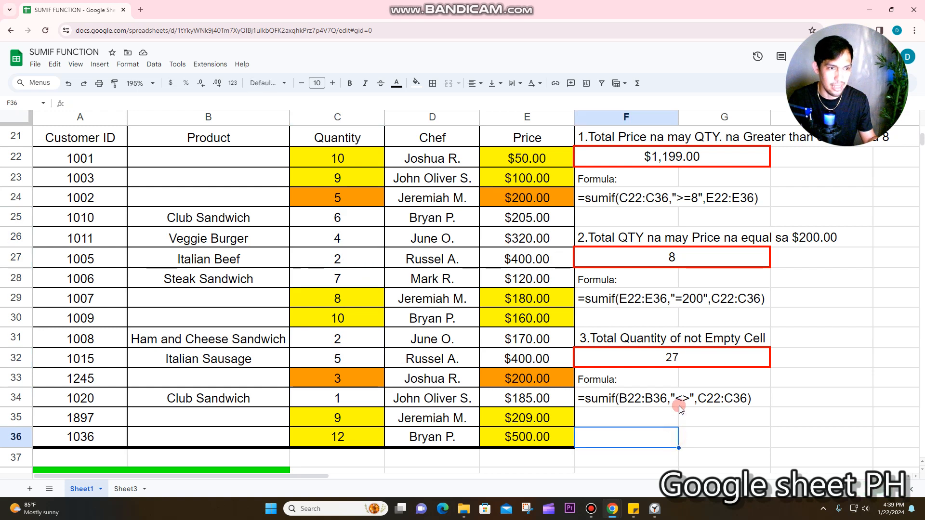
Clear the Club Sandwich product in B25 to test the not-empty total, and undo the deletion.
{"action": "left_click", "coordinate": [238, 219]}
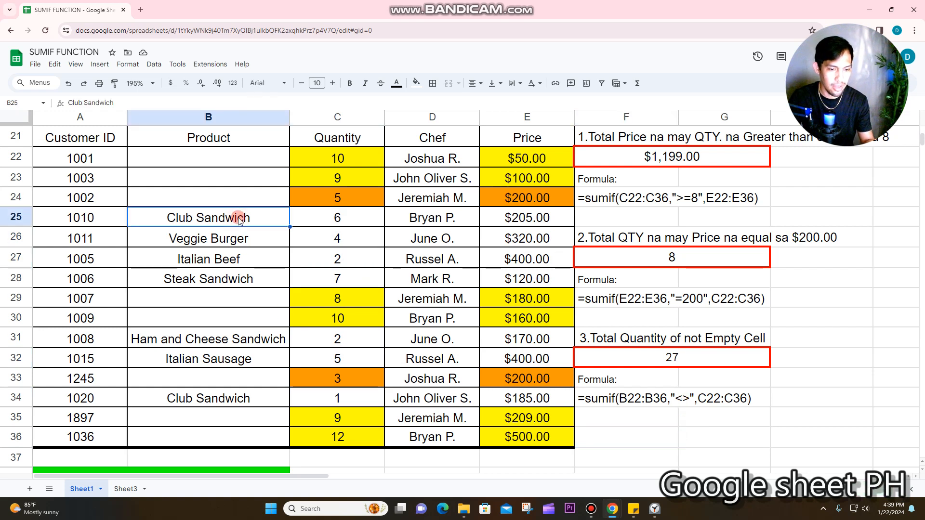
{"action": "key", "text": "Delete"}
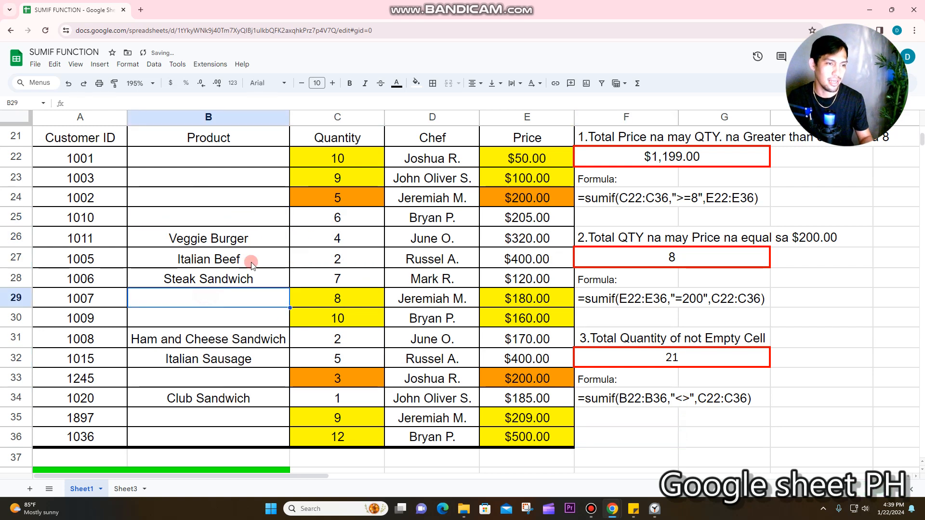
{"action": "key", "text": "ctrl+z"}
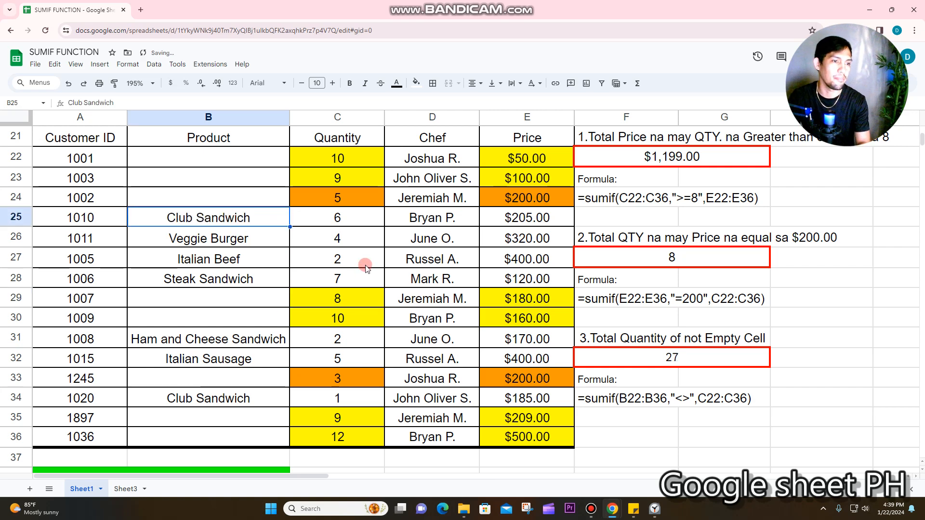
{"action": "scroll", "coordinate": [365, 265], "scroll_direction": "down", "scroll_amount": 3}
{"action": "scroll", "coordinate": [365, 265], "scroll_direction": "down", "scroll_amount": 5}
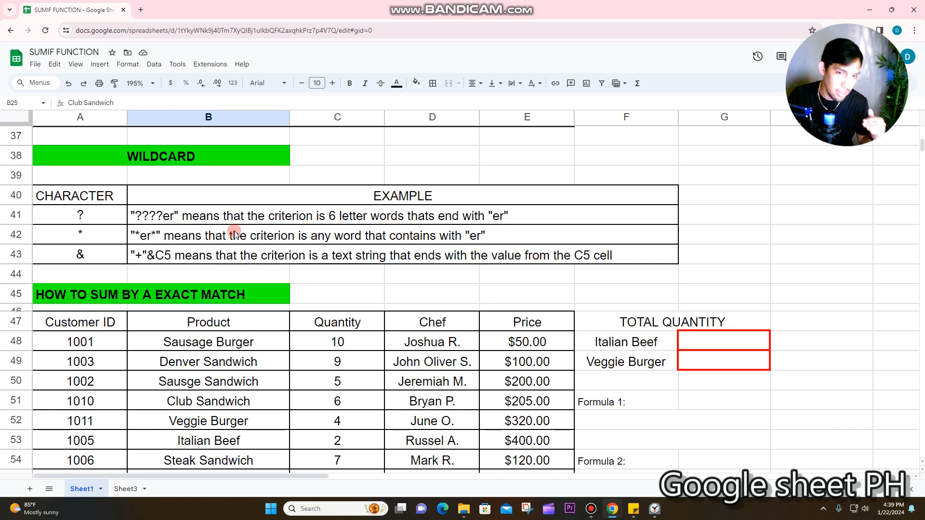
{"action": "left_click", "coordinate": [590, 510]}
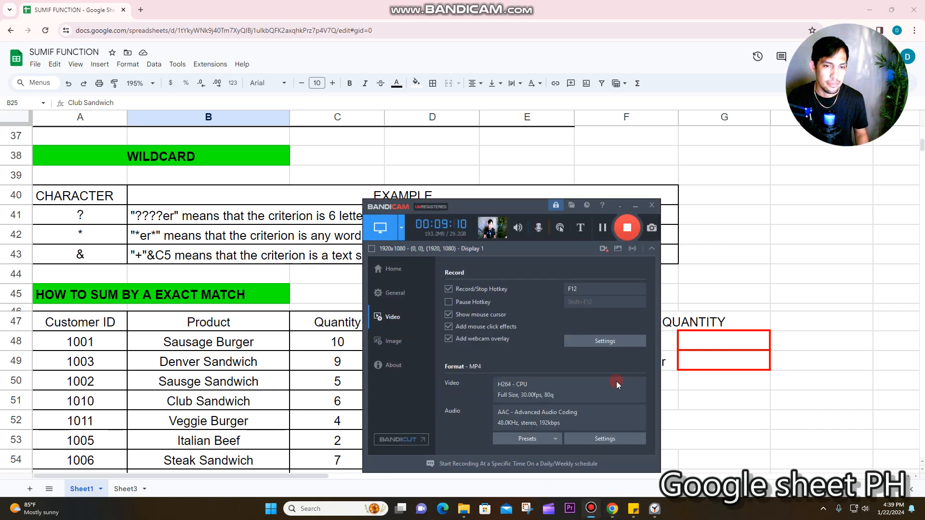